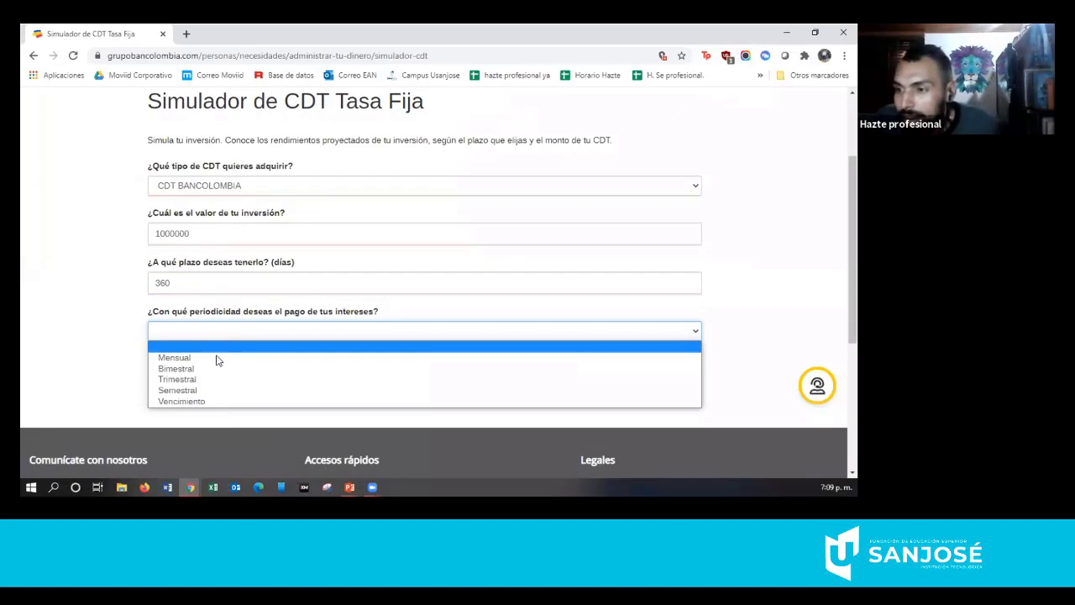
# Set the CDT's interest payment frequency to Mensual and run the simulation.
pyautogui.click(181, 357)
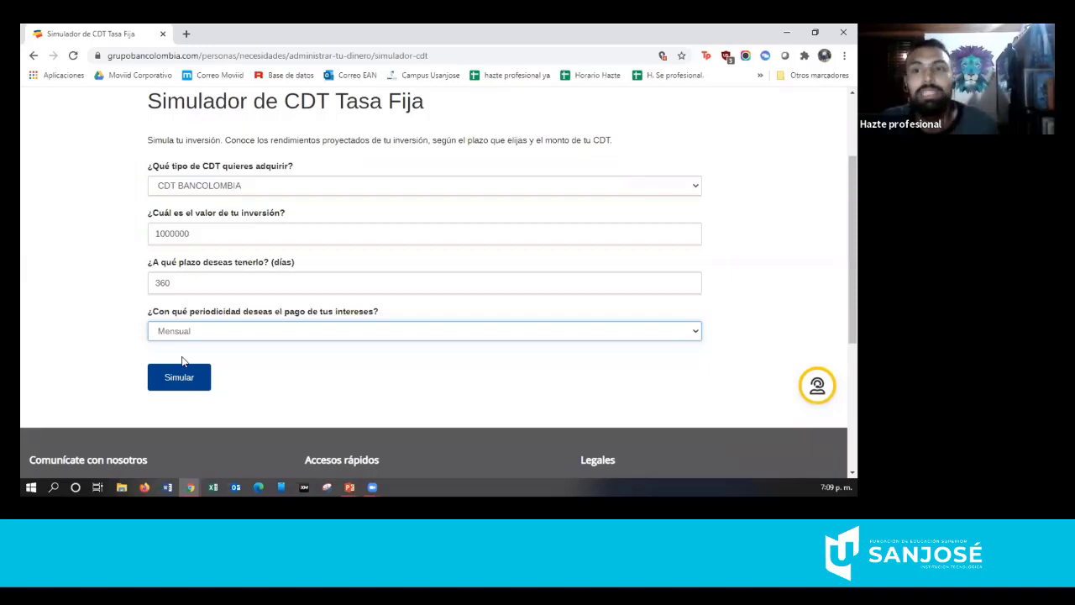
pyautogui.click(188, 380)
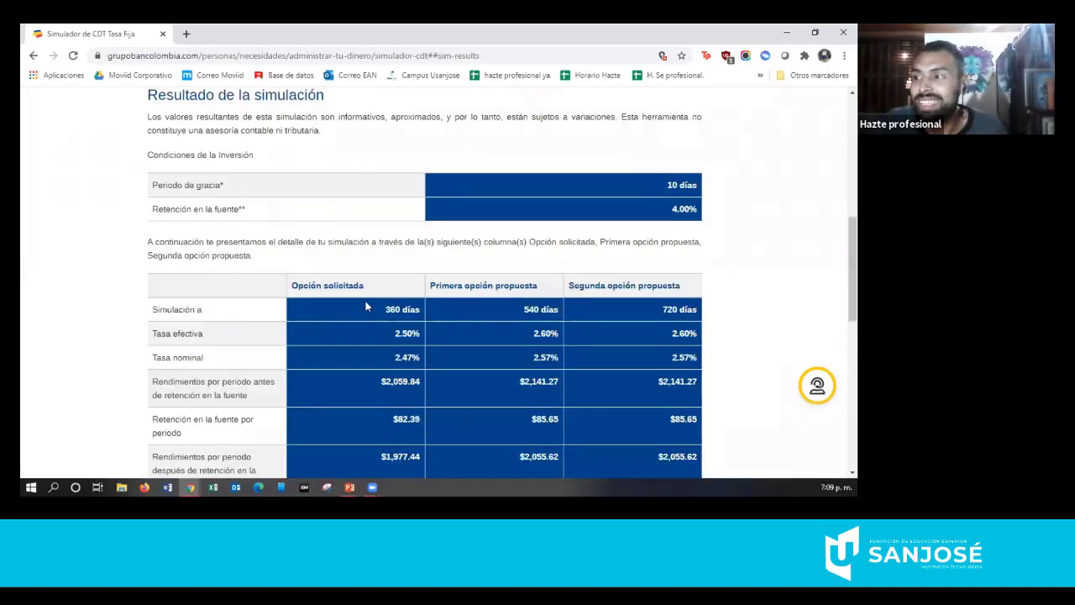
# Examine the effective and nominal rates of the monthly-payment simulation, comparing the requested 360-day option with the two proposed terms.
pyautogui.scroll(-1, 365, 306)
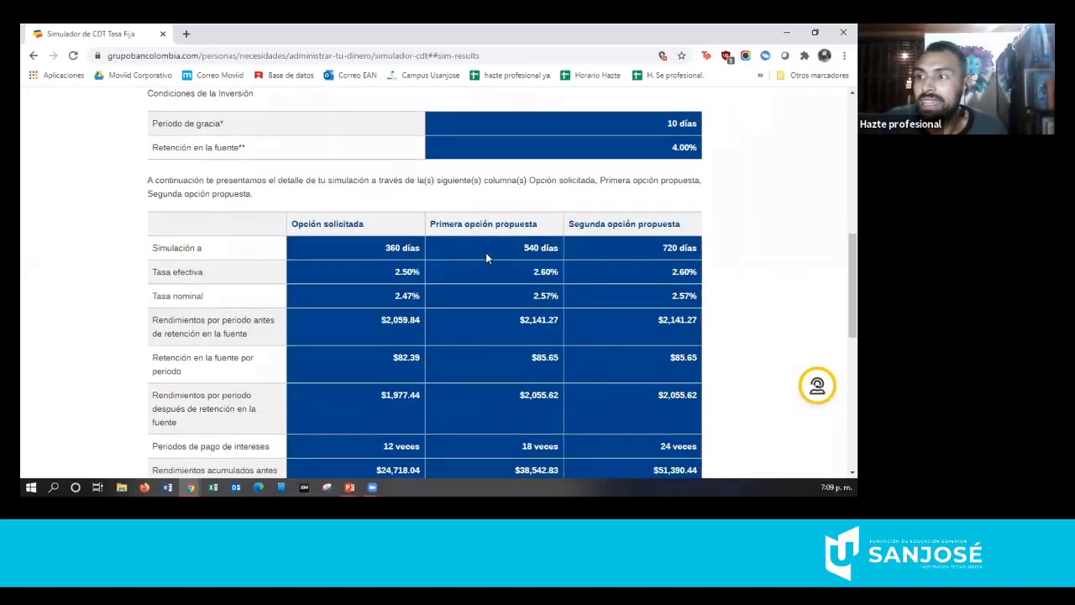
pyautogui.scroll(-1, 485, 257)
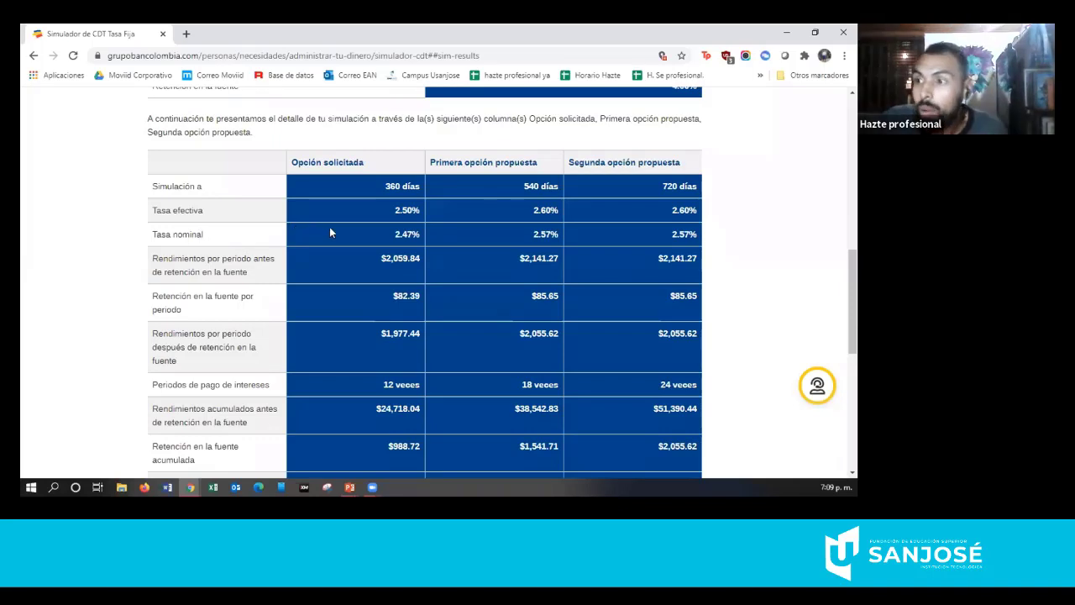
pyautogui.moveTo(417, 238); pyautogui.dragTo(420, 239)
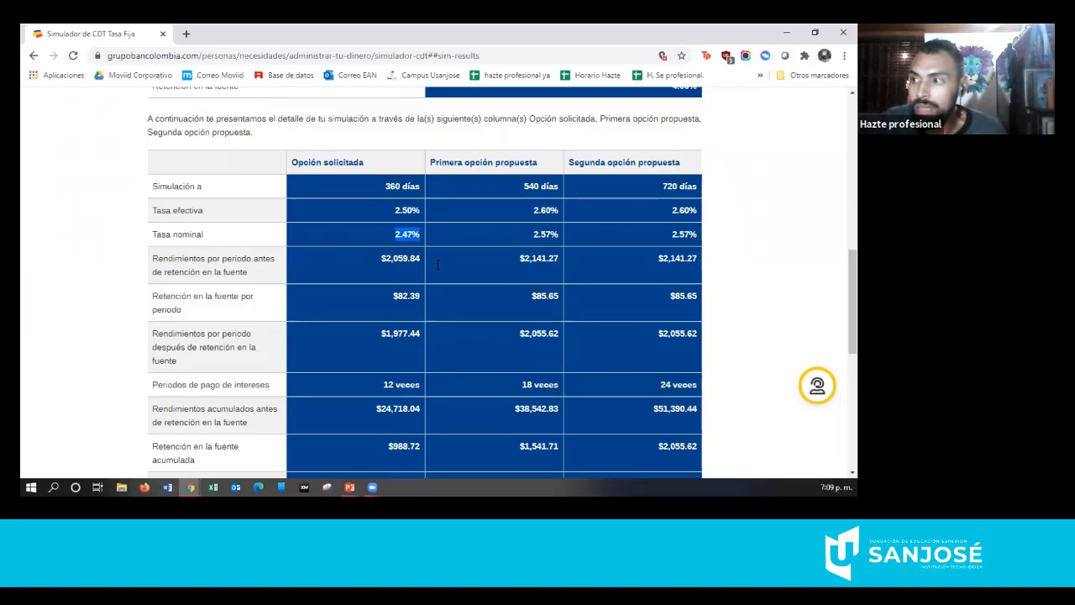
pyautogui.moveTo(392, 214); pyautogui.dragTo(421, 215)
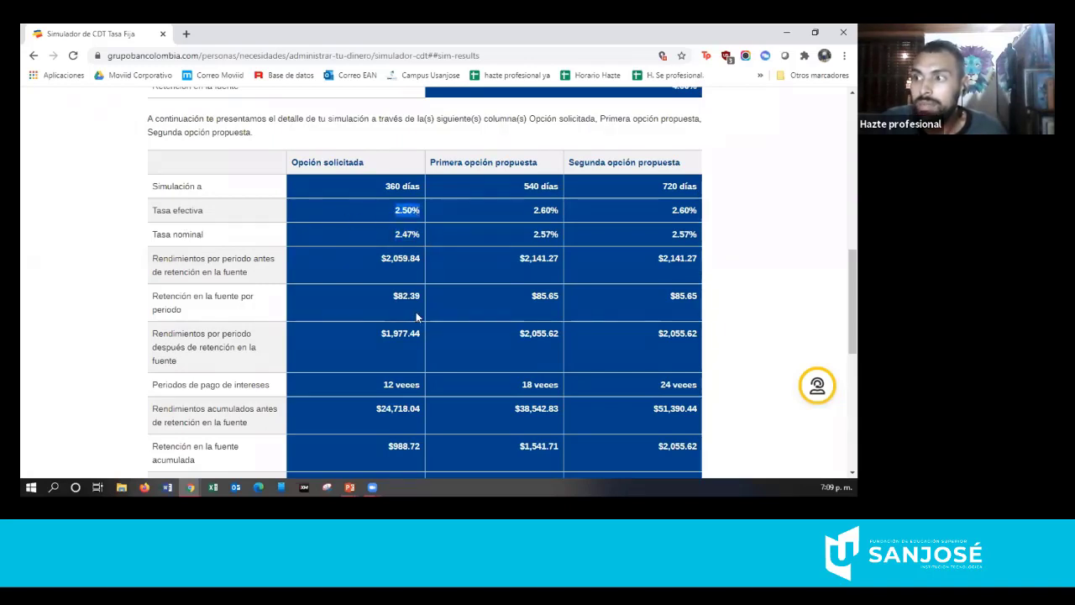
pyautogui.click(521, 208)
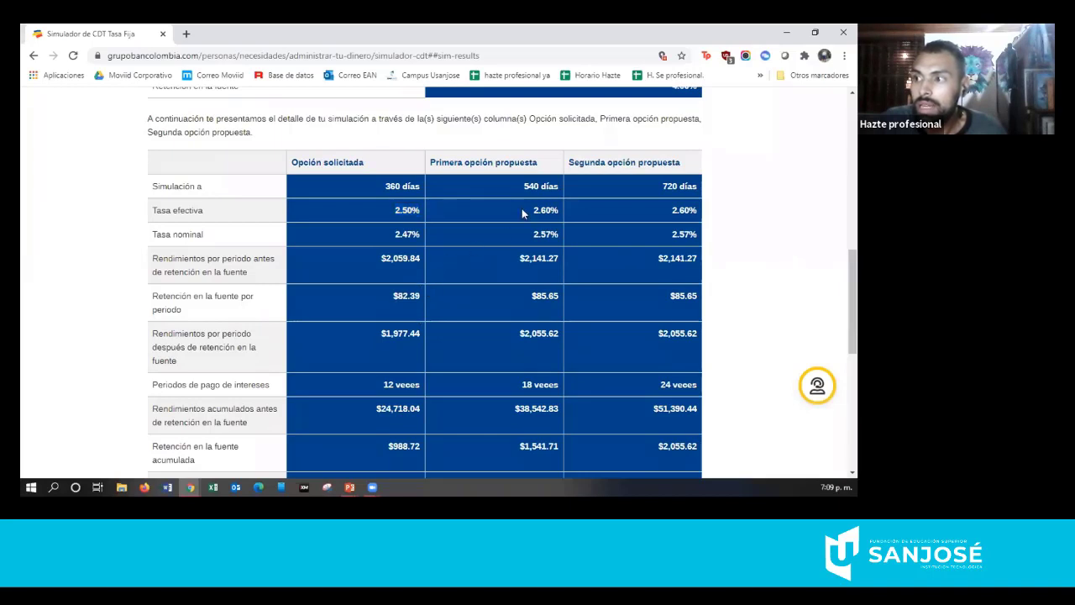
pyautogui.moveTo(672, 210); pyautogui.dragTo(702, 217)
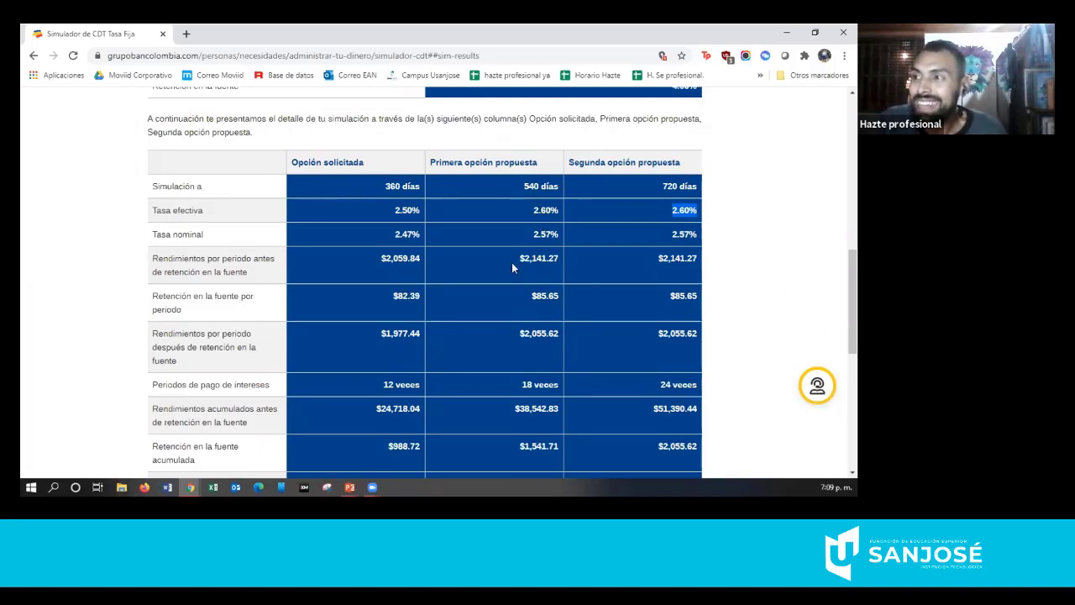
pyautogui.scroll(-3, 496, 317)
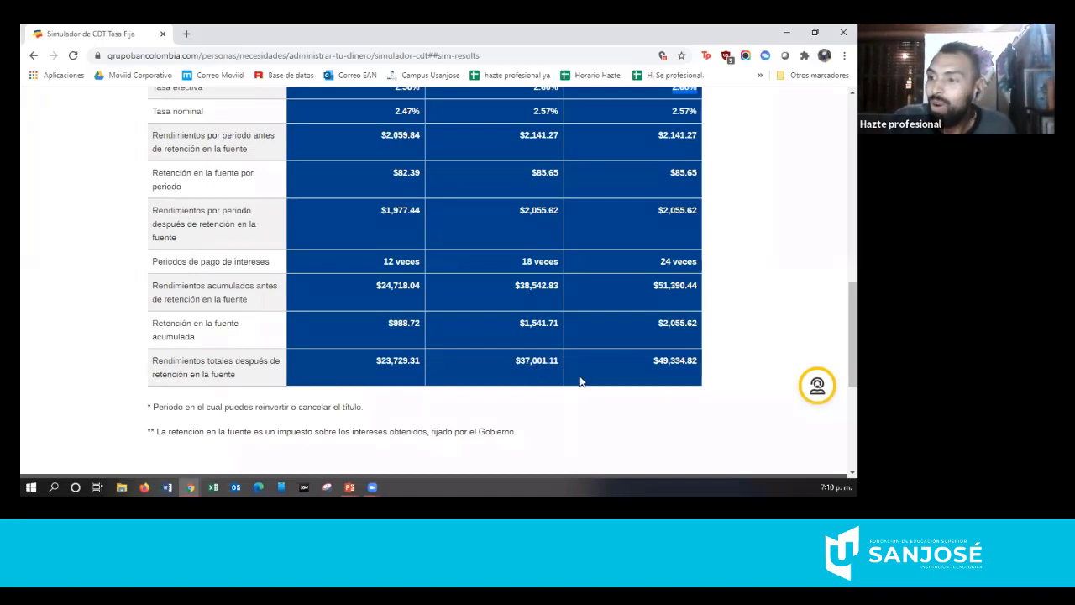
pyautogui.scroll(6, 369, 376)
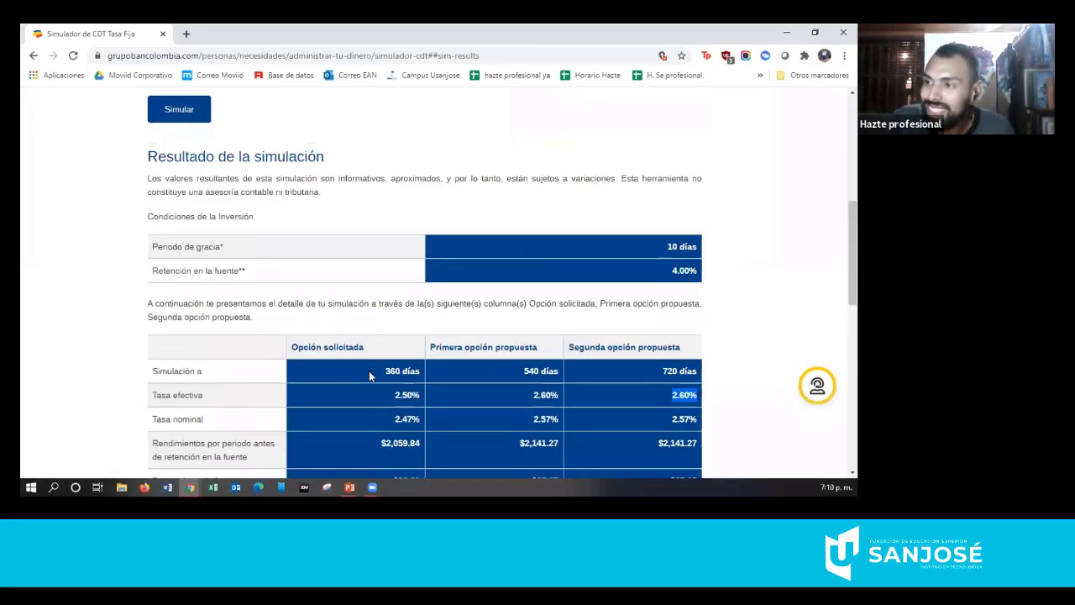
pyautogui.scroll(-4, 369, 376)
pyautogui.scroll(-3, 368, 376)
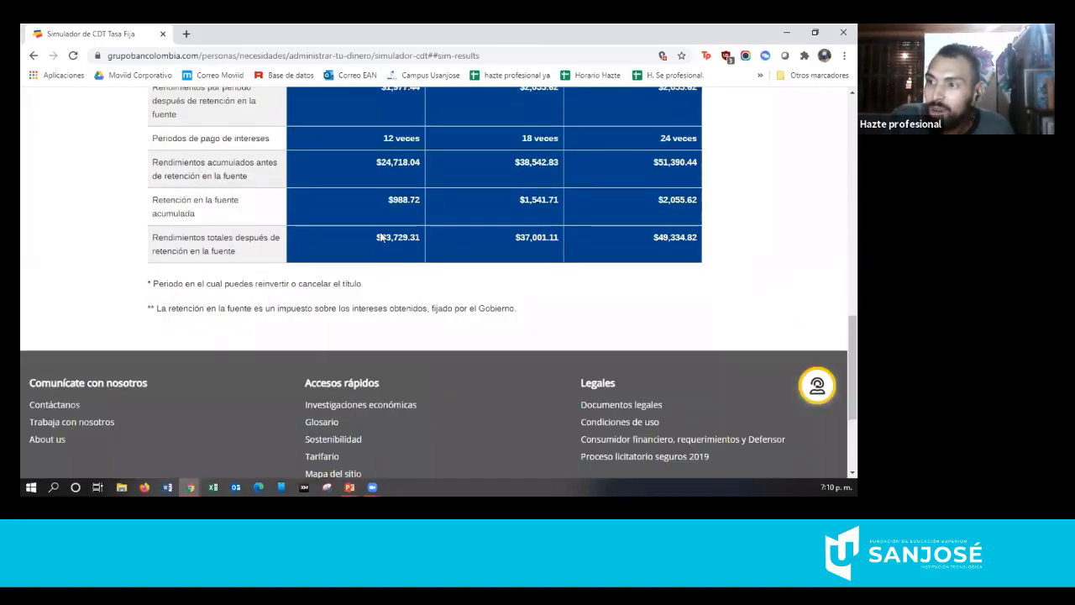
pyautogui.scroll(3, 382, 238)
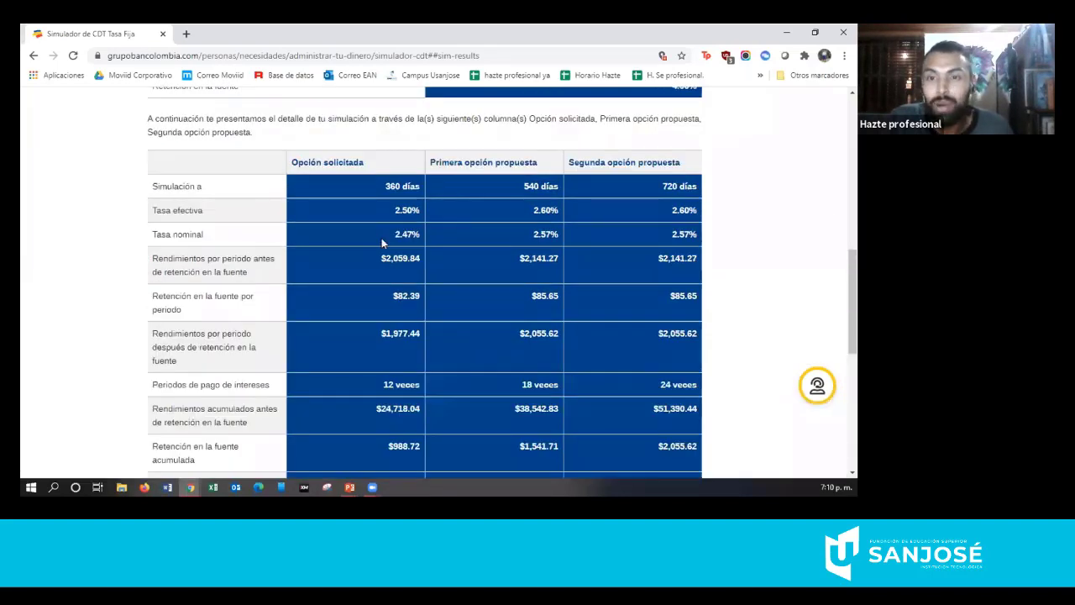
pyautogui.scroll(-2, 382, 248)
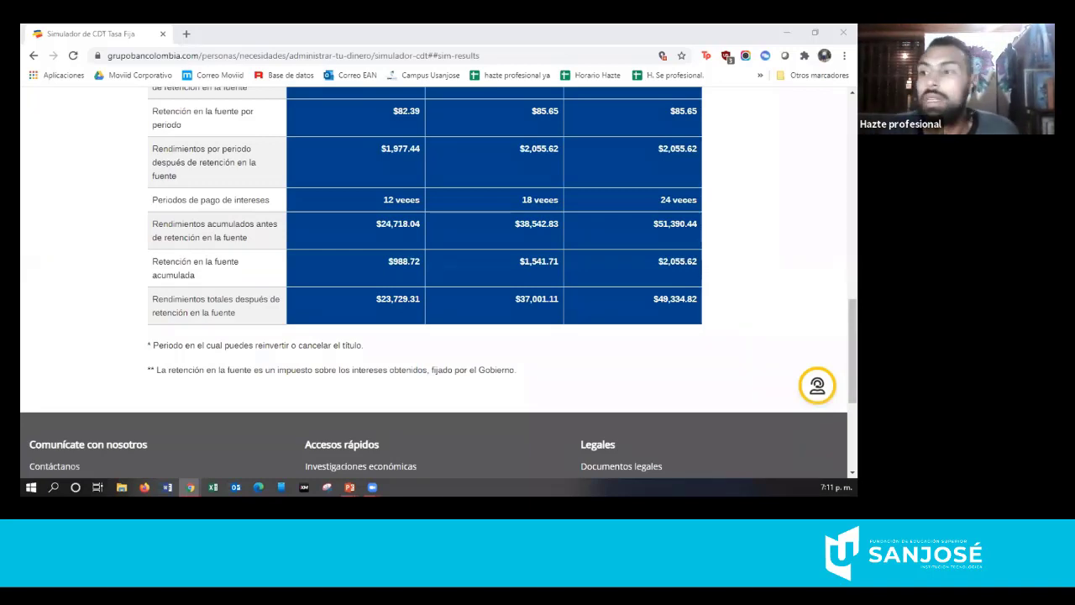
# Review the requested option's total returns after withholding tax and the per-period rows behind them in the monthly simulation.
pyautogui.moveTo(375, 299); pyautogui.dragTo(421, 301)
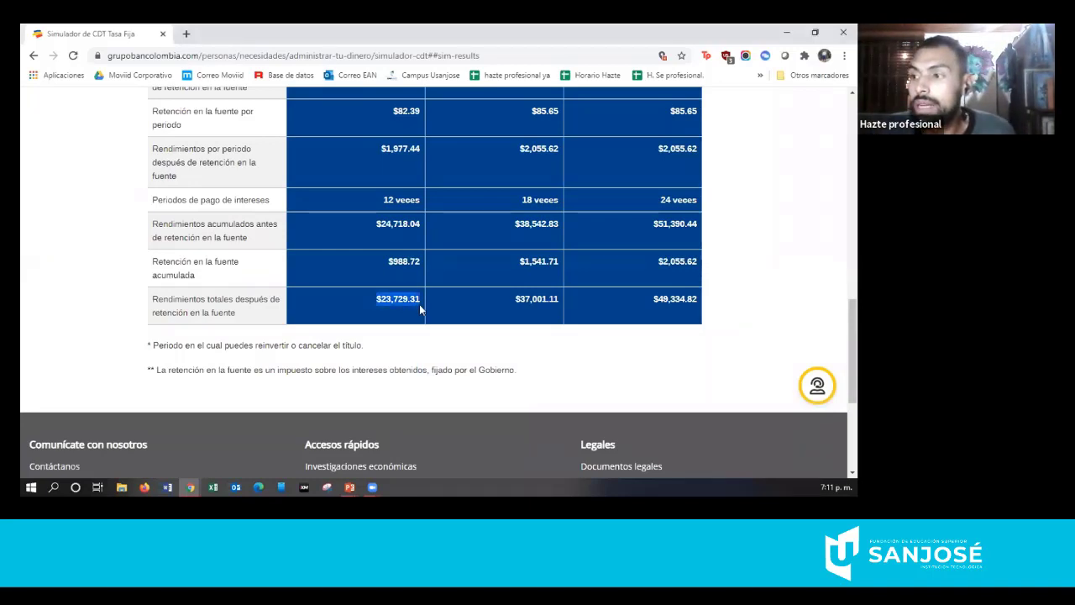
pyautogui.scroll(2, 371, 292)
pyautogui.scroll(1, 370, 292)
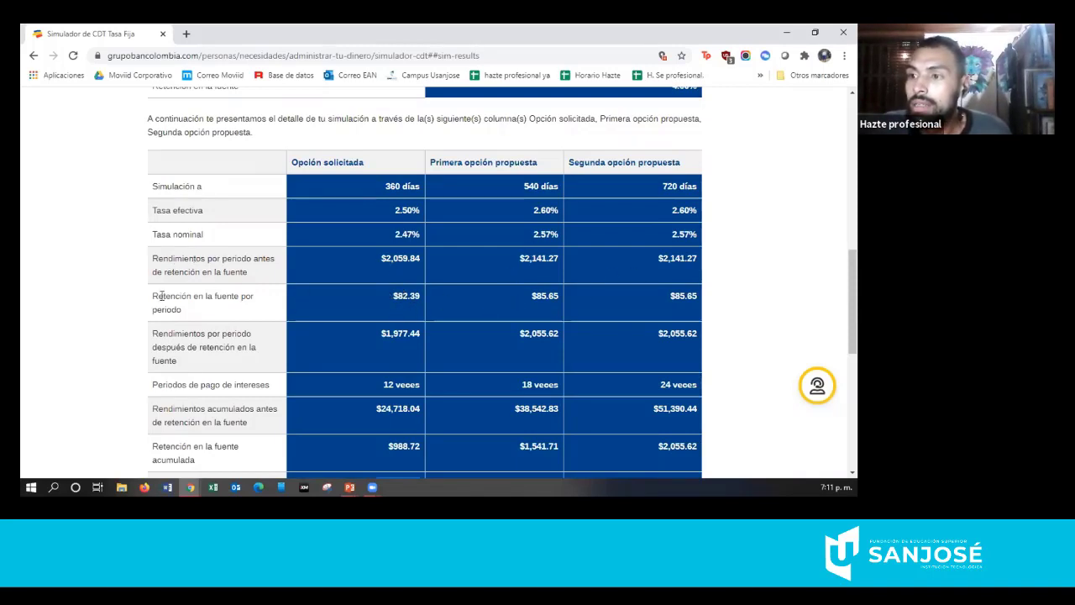
pyautogui.scroll(-1, 306, 356)
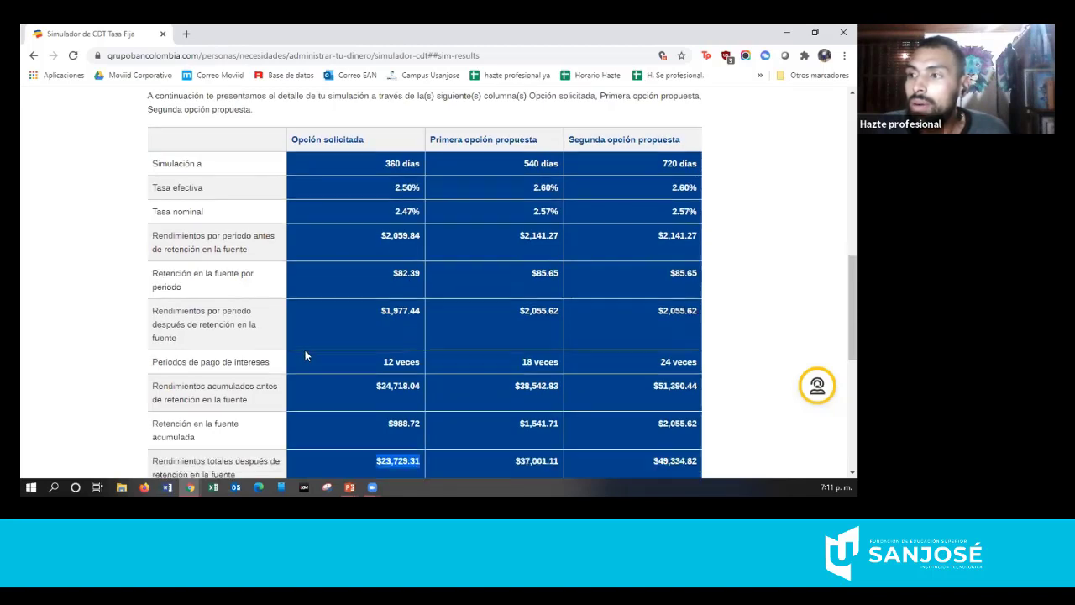
pyautogui.scroll(-2, 358, 351)
pyautogui.scroll(4, 358, 353)
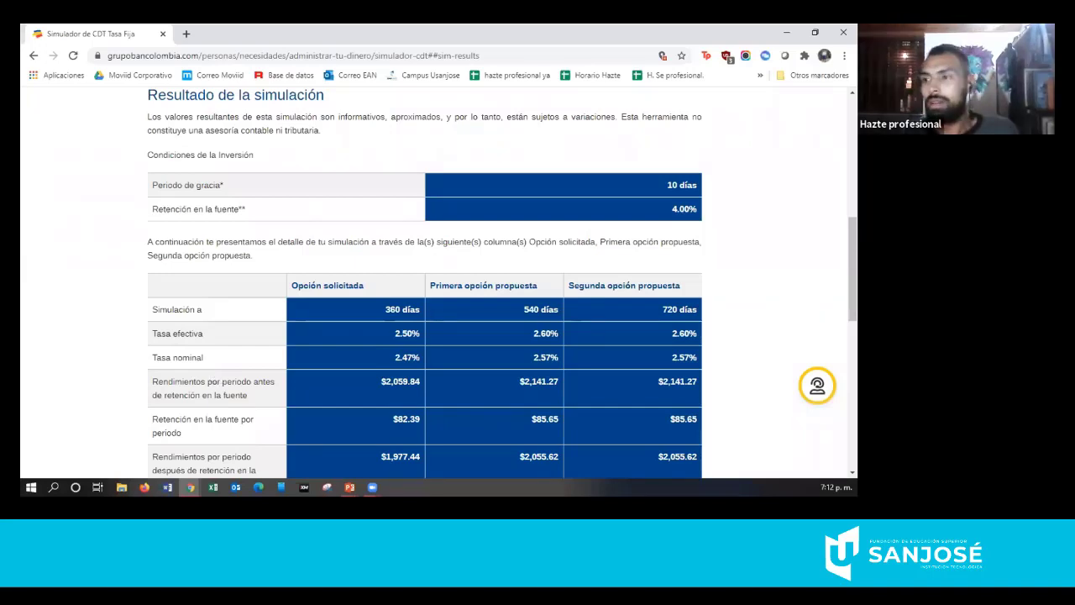
pyautogui.scroll(-5, 332, 310)
pyautogui.scroll(3, 352, 162)
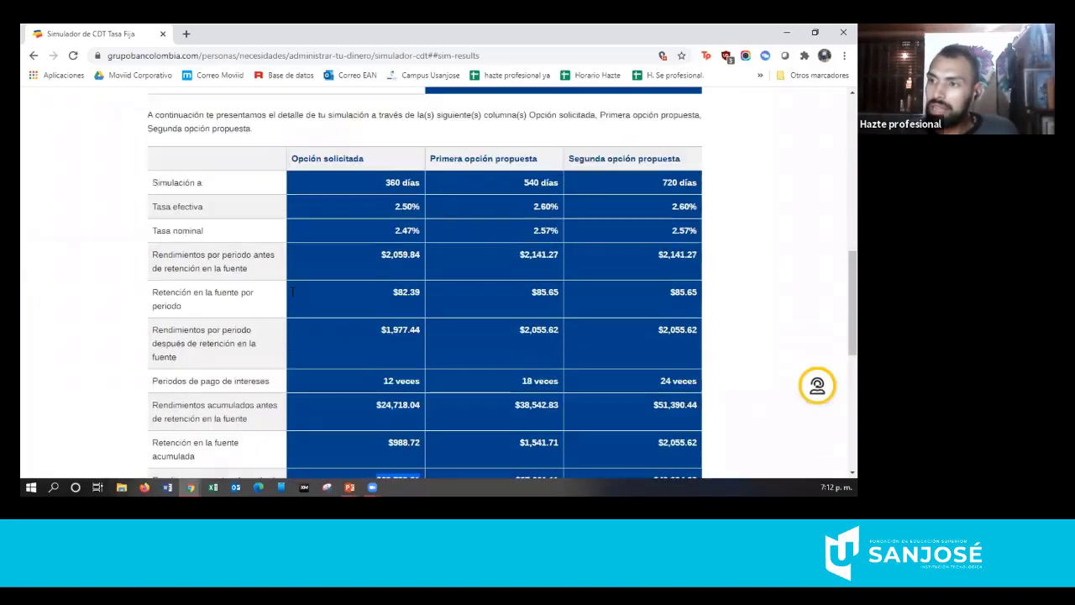
# Change the interest payment frequency to Trimestral and rerun the CDT simulation.
pyautogui.scroll(4, 357, 164)
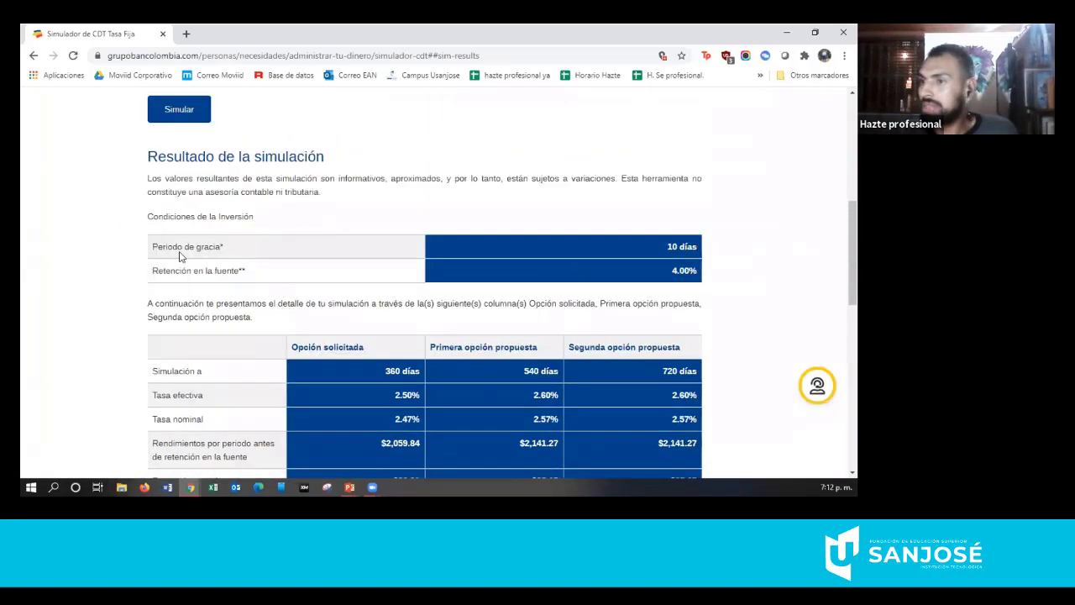
pyautogui.scroll(3, 166, 230)
pyautogui.click(697, 372)
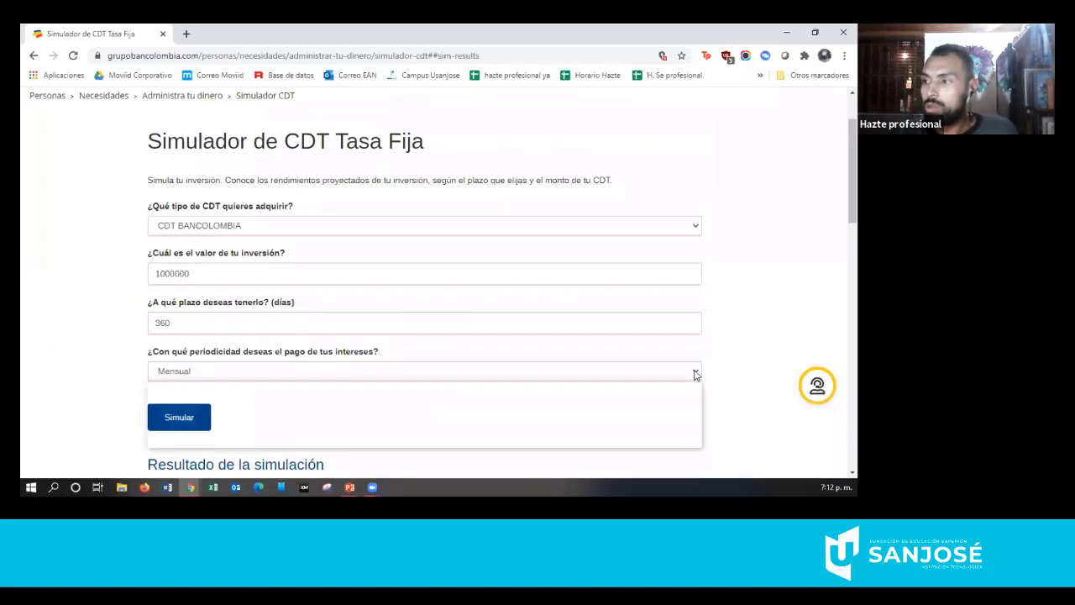
pyautogui.click(201, 419)
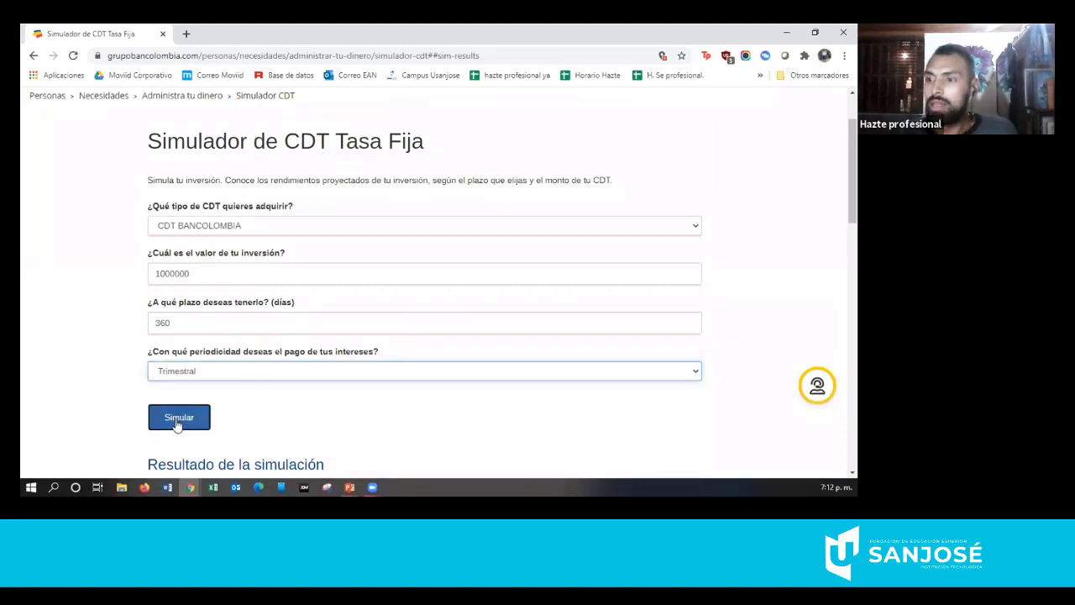
pyautogui.click(178, 425)
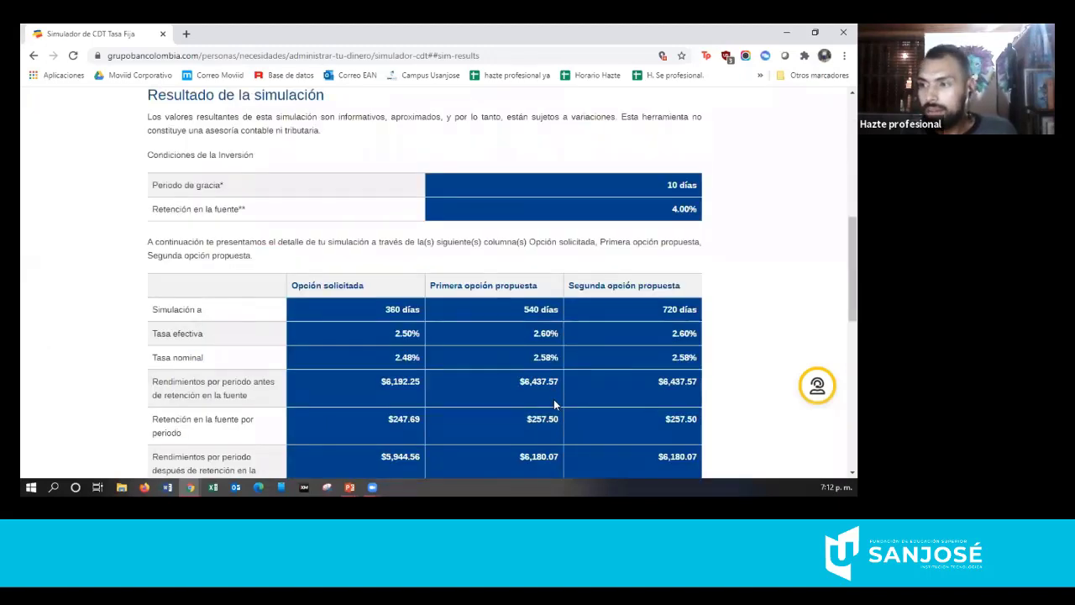
pyautogui.scroll(-3, 554, 399)
pyautogui.scroll(3, 462, 378)
pyautogui.scroll(3, 462, 384)
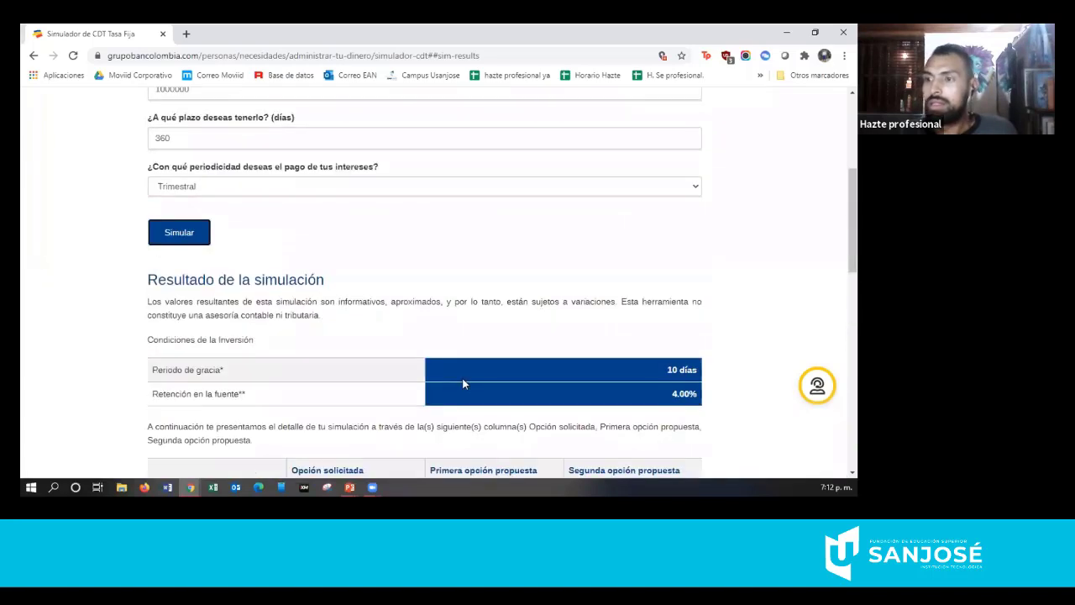
pyautogui.click(165, 237)
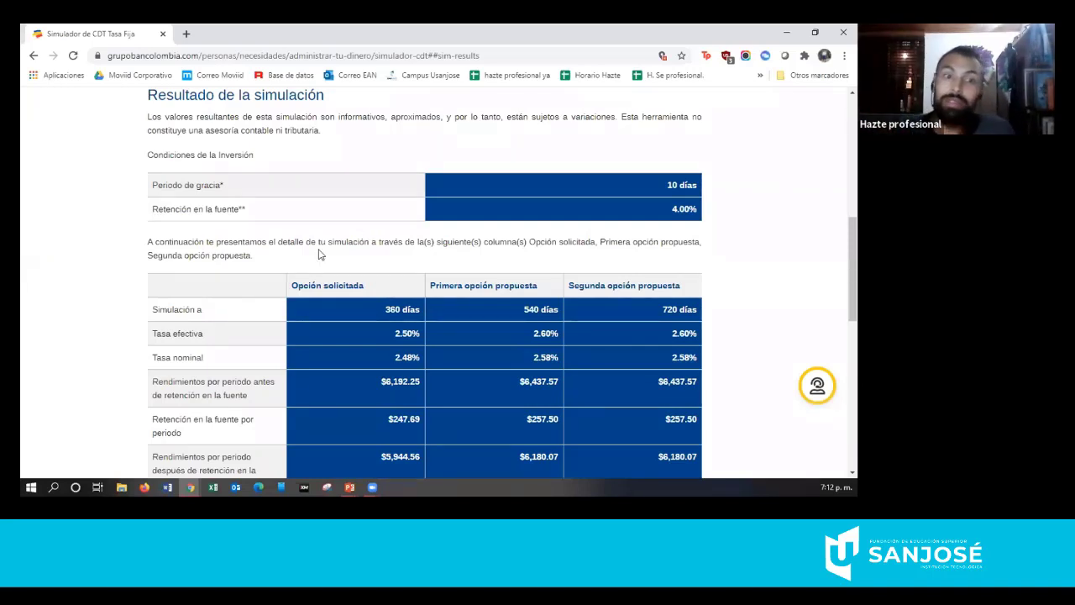
# Compare the quarterly simulation's rates and total returns after withholding across the three terms, and switch to the slide presentation.
pyautogui.scroll(-5, 406, 277)
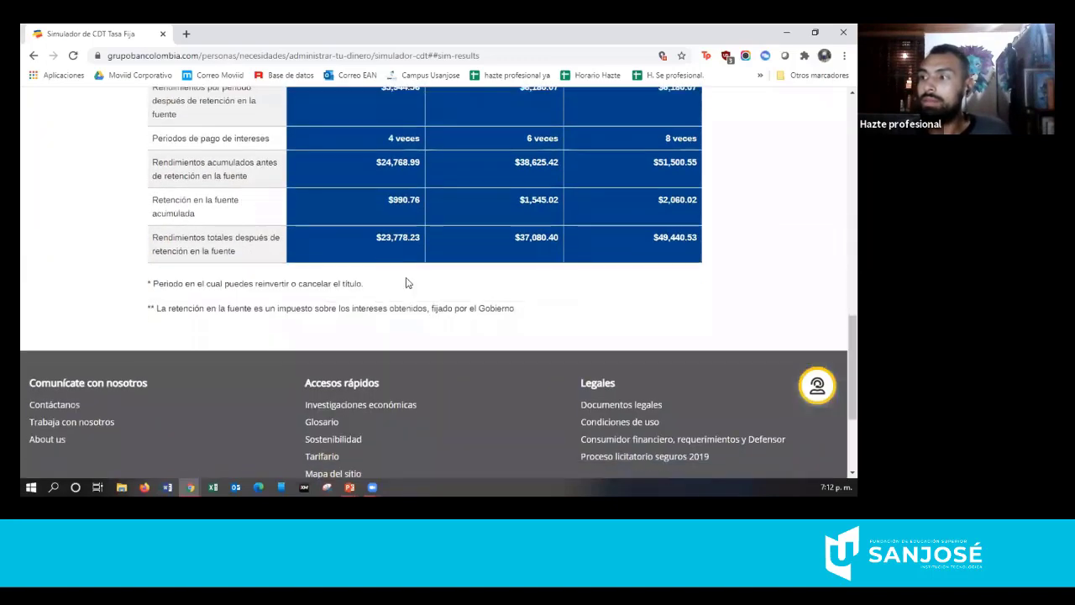
pyautogui.scroll(2, 243, 166)
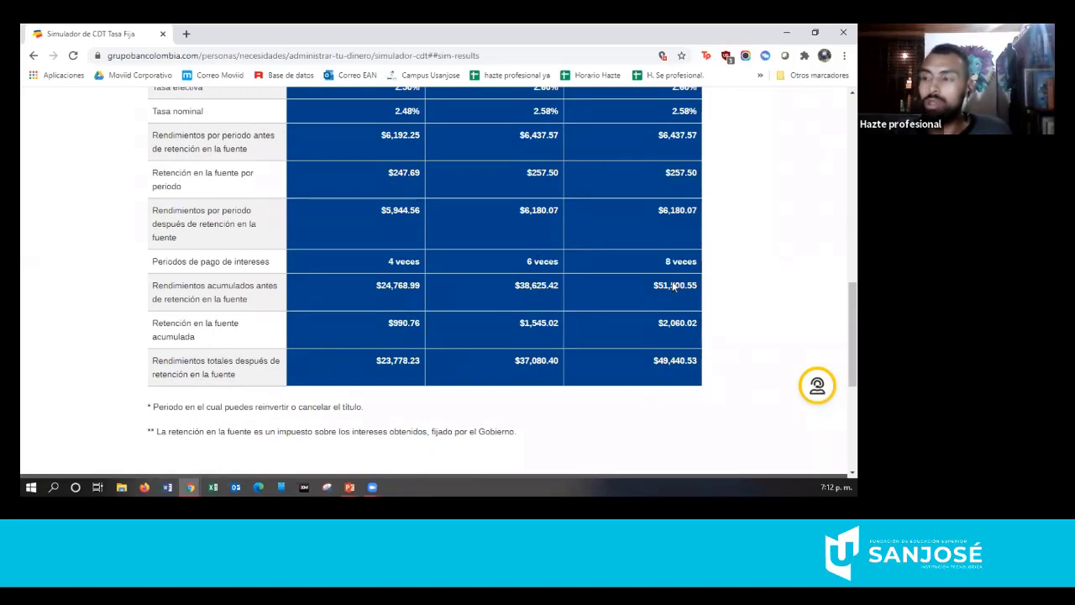
pyautogui.scroll(4, 672, 277)
pyautogui.scroll(-2, 662, 256)
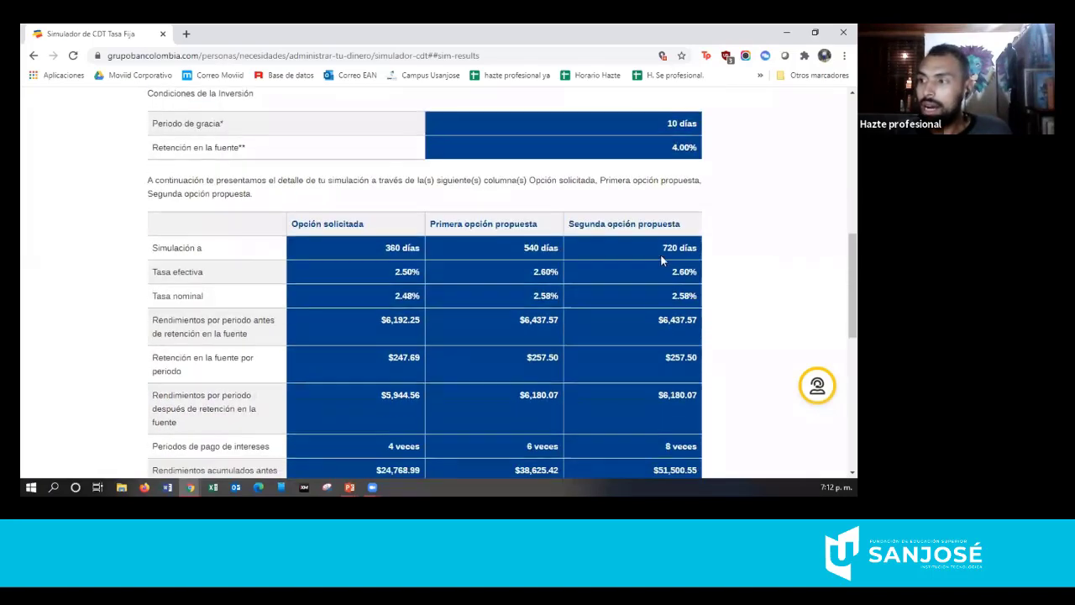
pyautogui.scroll(-5, 657, 262)
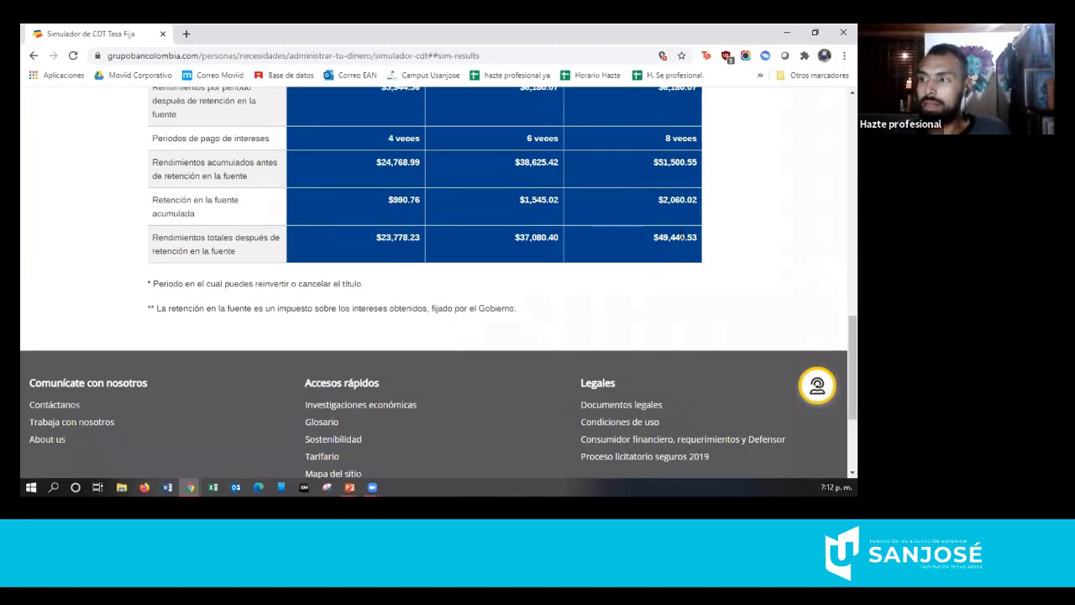
pyautogui.moveTo(653, 236); pyautogui.dragTo(697, 238)
pyautogui.scroll(6, 696, 238)
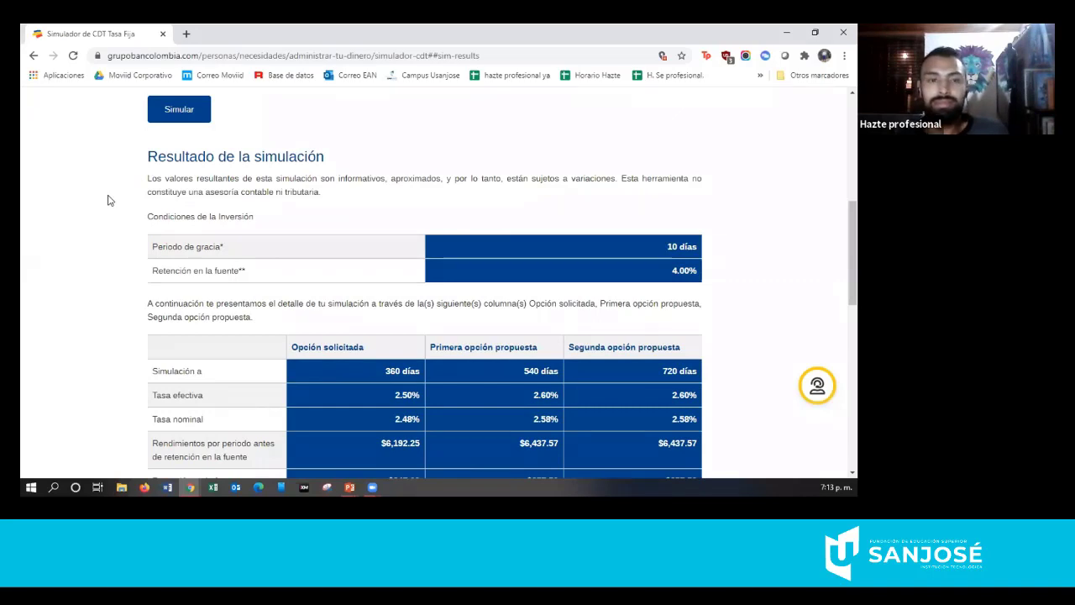
pyautogui.scroll(-3, 550, 287)
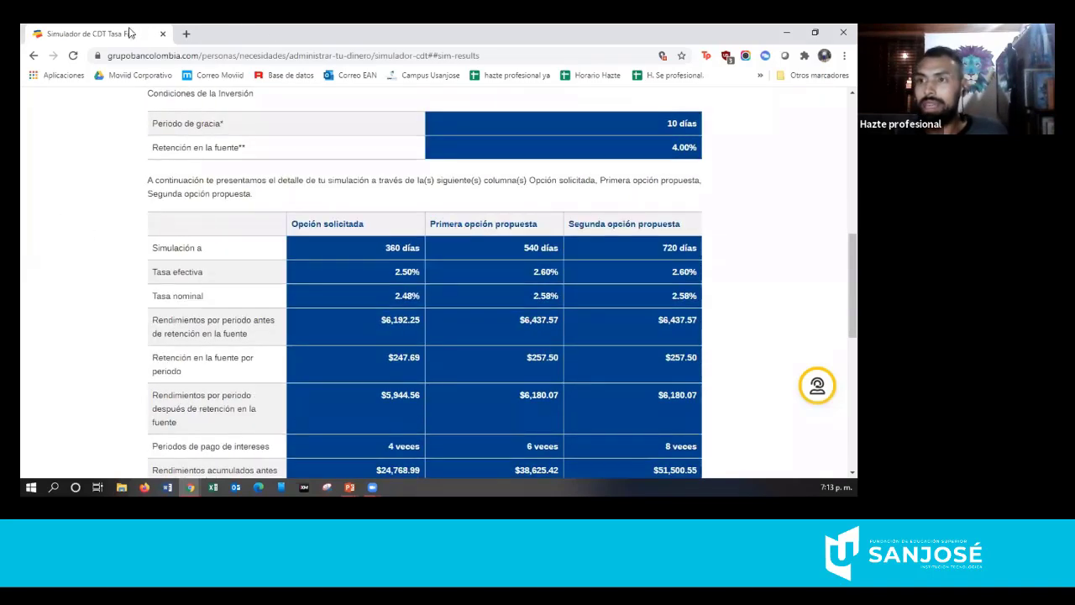
pyautogui.hotkey('alt', 'Tab')
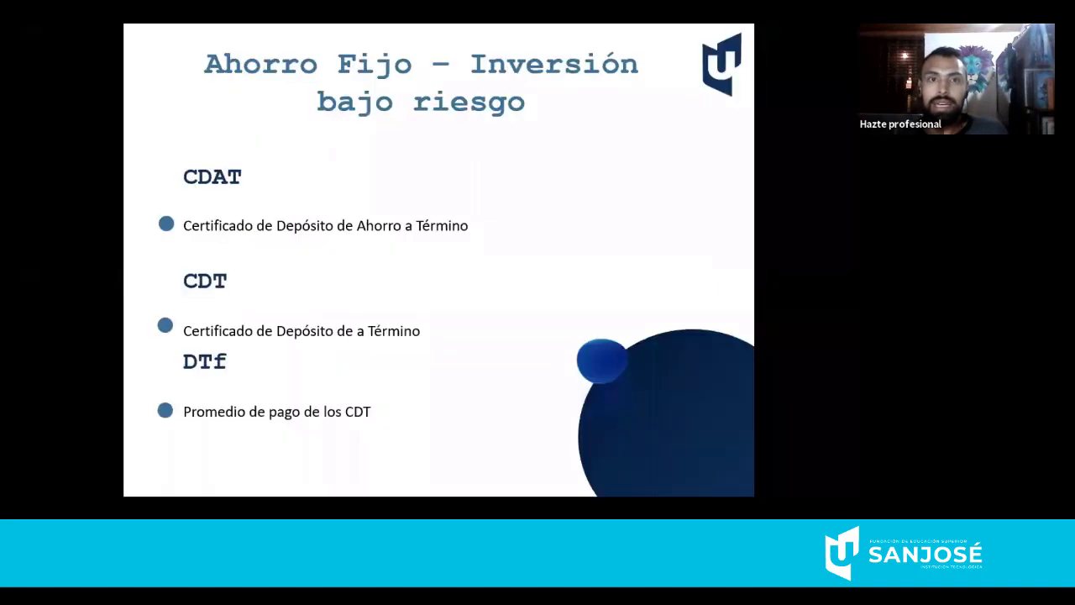
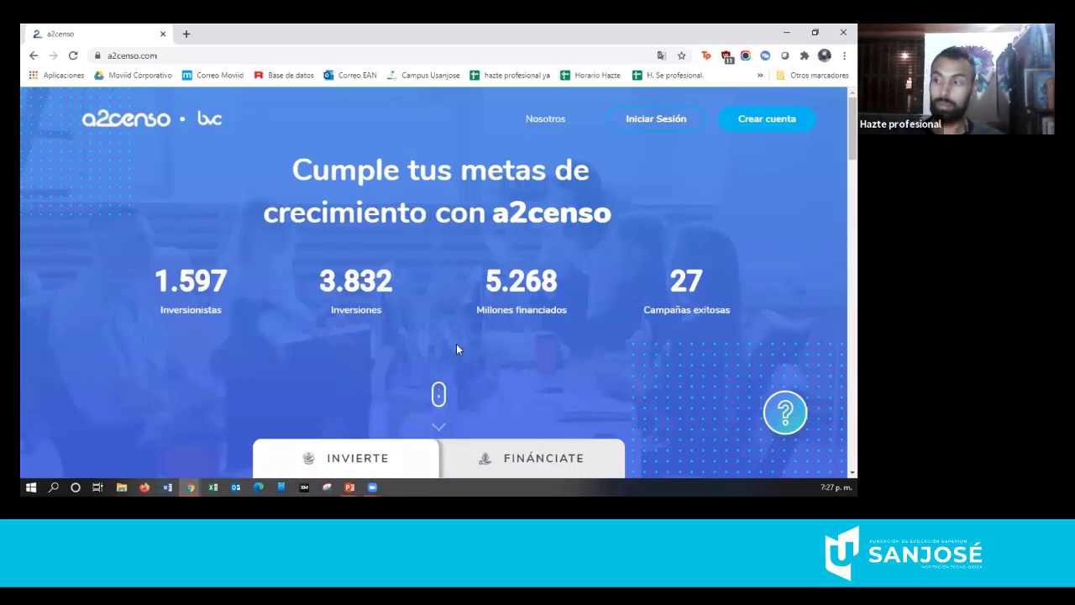
# Open the Finánciate section of the a2censo home page and view its explanation of how to get financing.
pyautogui.scroll(-2, 458, 350)
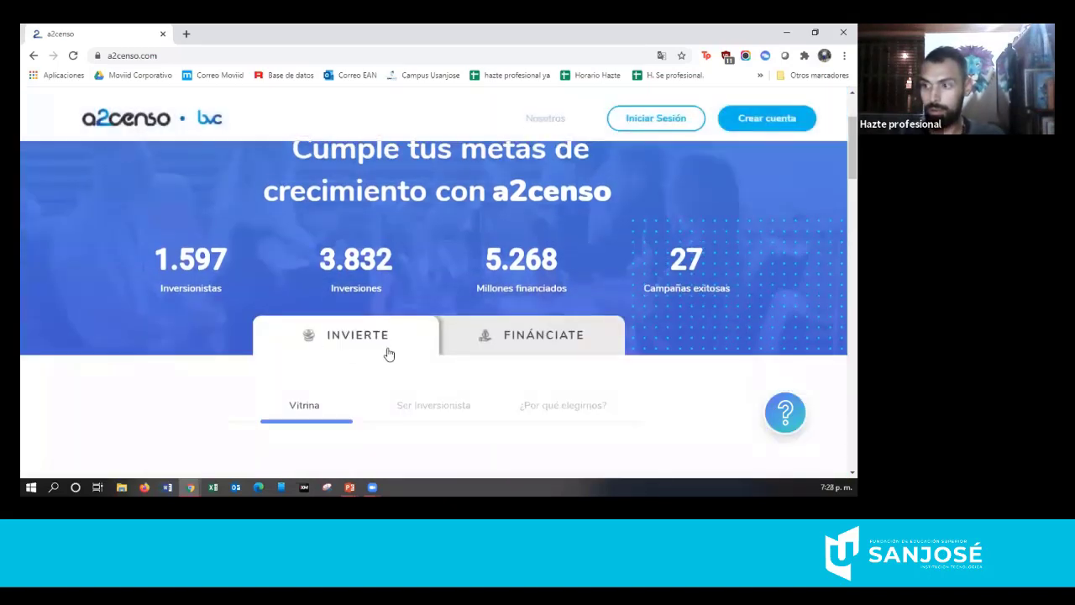
pyautogui.click(475, 340)
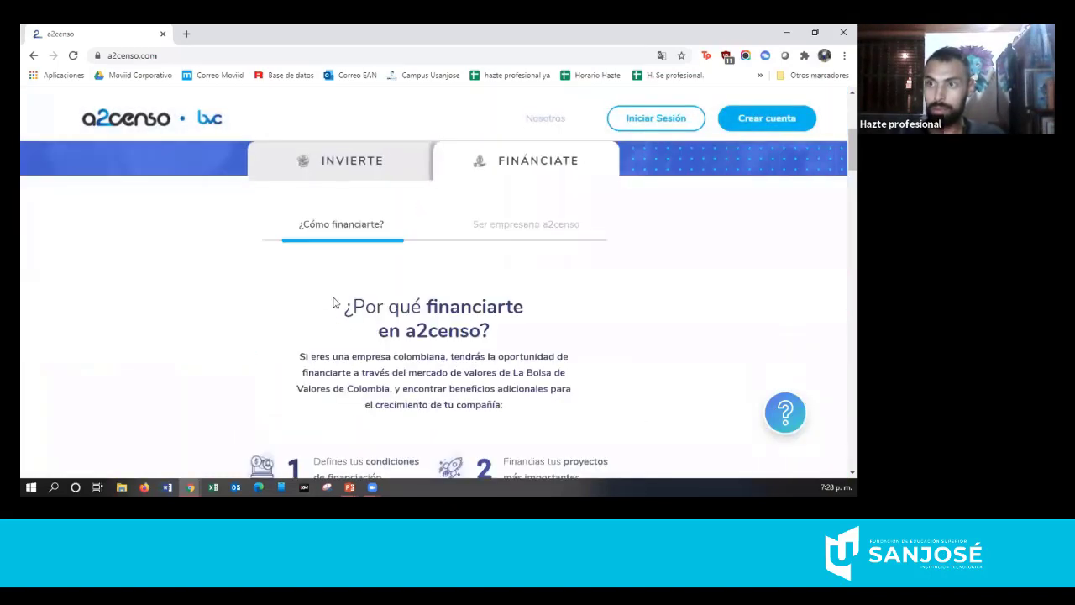
pyautogui.scroll(1, 403, 277)
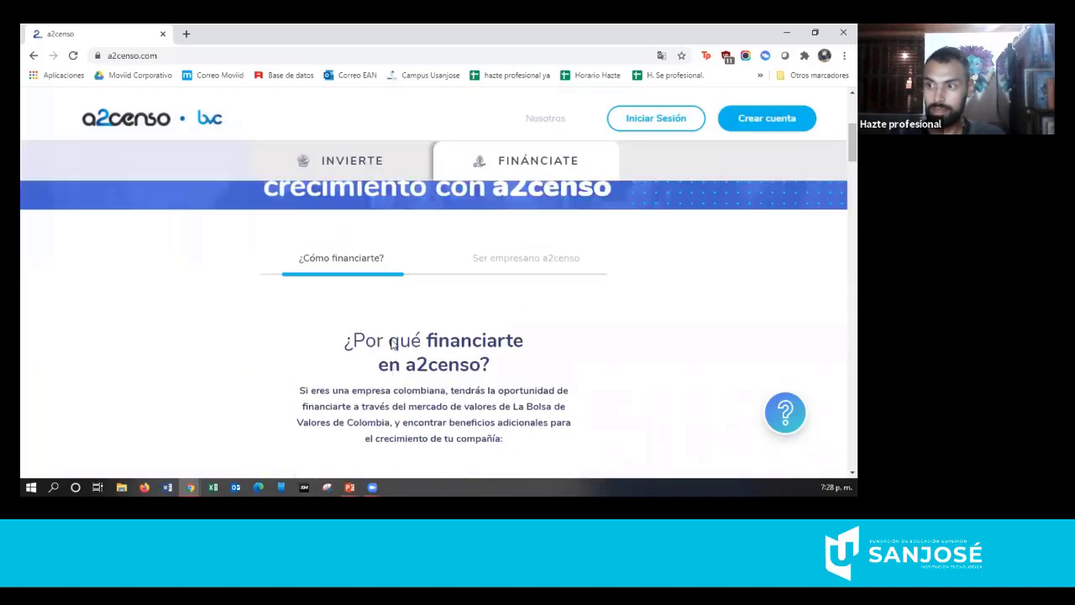
# Switch to the Invierte section and view the platform's investor, investment, financing and successful campaign figures.
pyautogui.click(357, 220)
pyautogui.scroll(3, 369, 336)
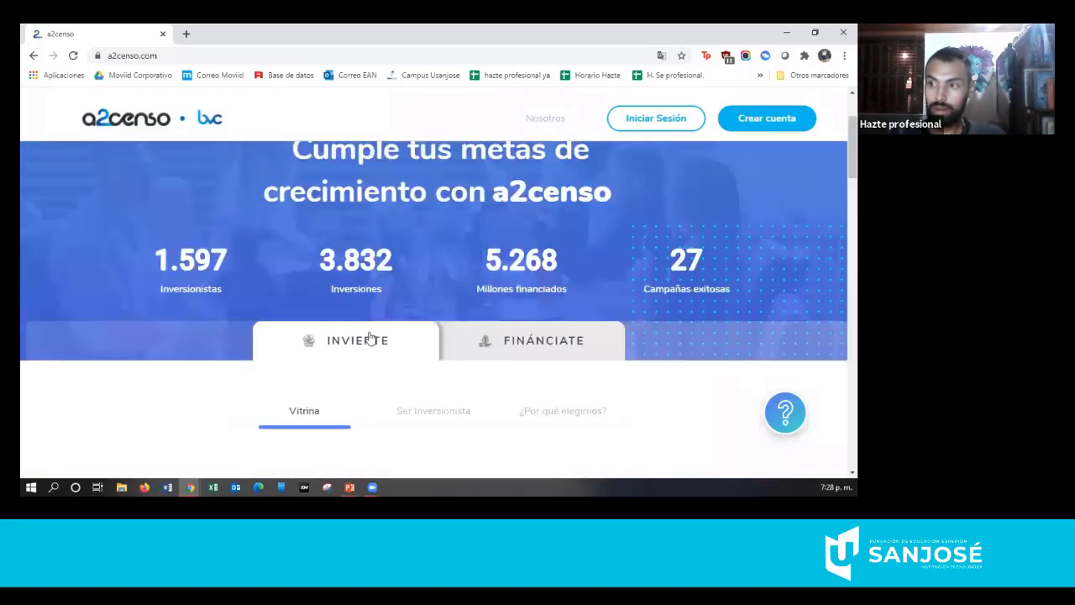
pyautogui.scroll(1, 368, 334)
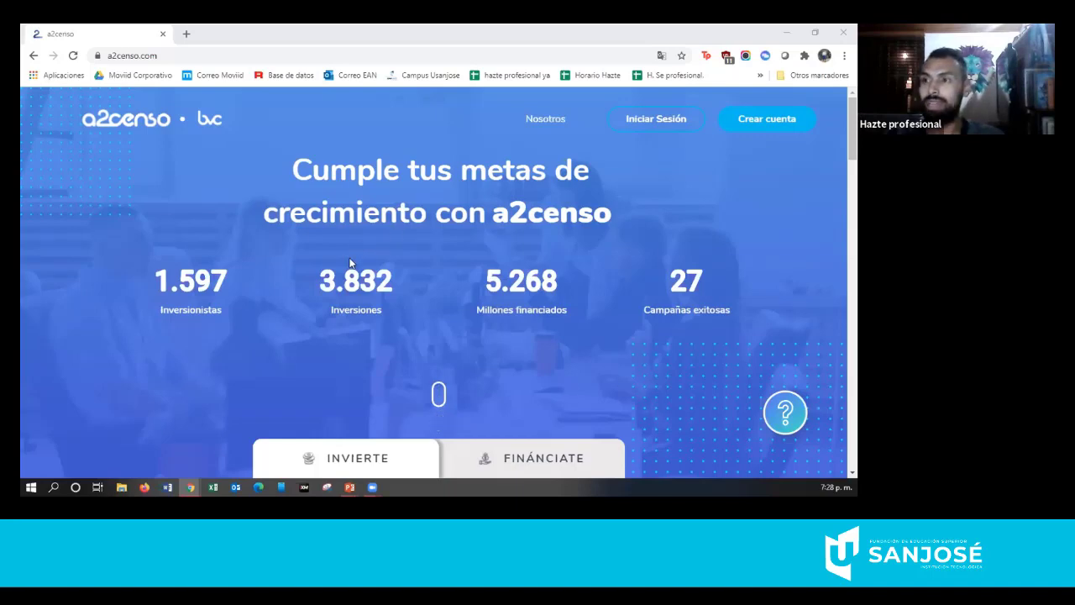
# Look through the Vitrina's campaigns open for investment, including the FAW Trucks card.
pyautogui.scroll(-3, 349, 267)
pyautogui.scroll(-2, 244, 323)
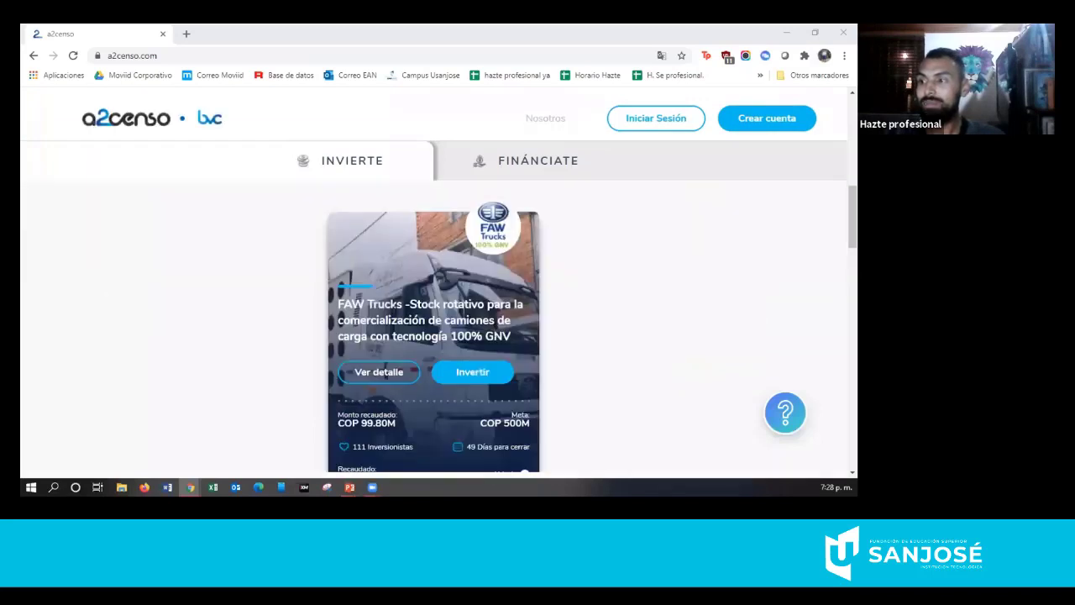
pyautogui.scroll(-2, 245, 327)
pyautogui.scroll(5, 244, 328)
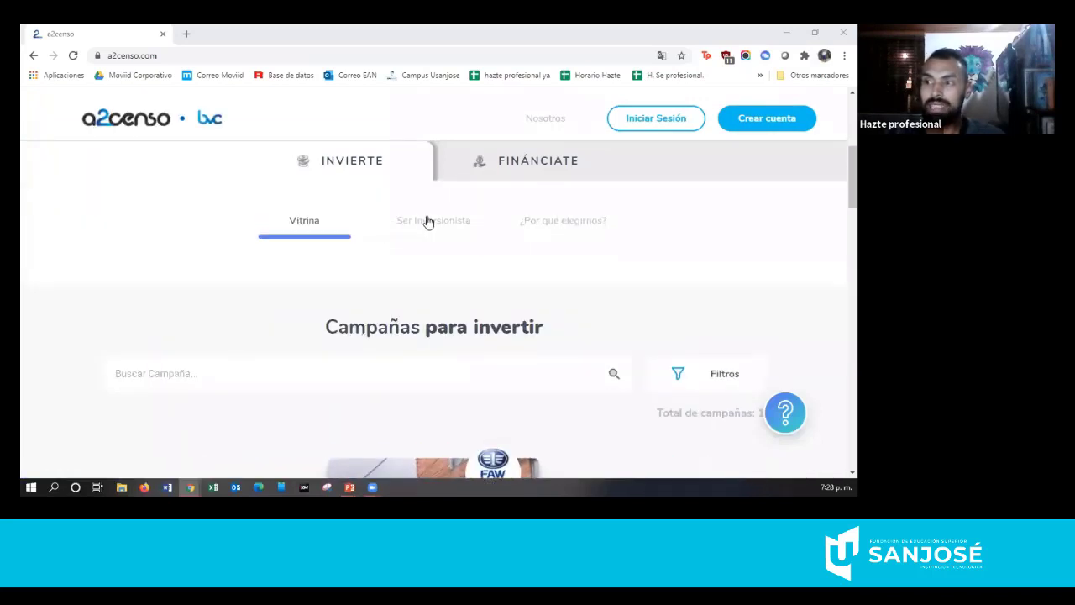
pyautogui.scroll(-1, 252, 280)
pyautogui.scroll(-10, 631, 347)
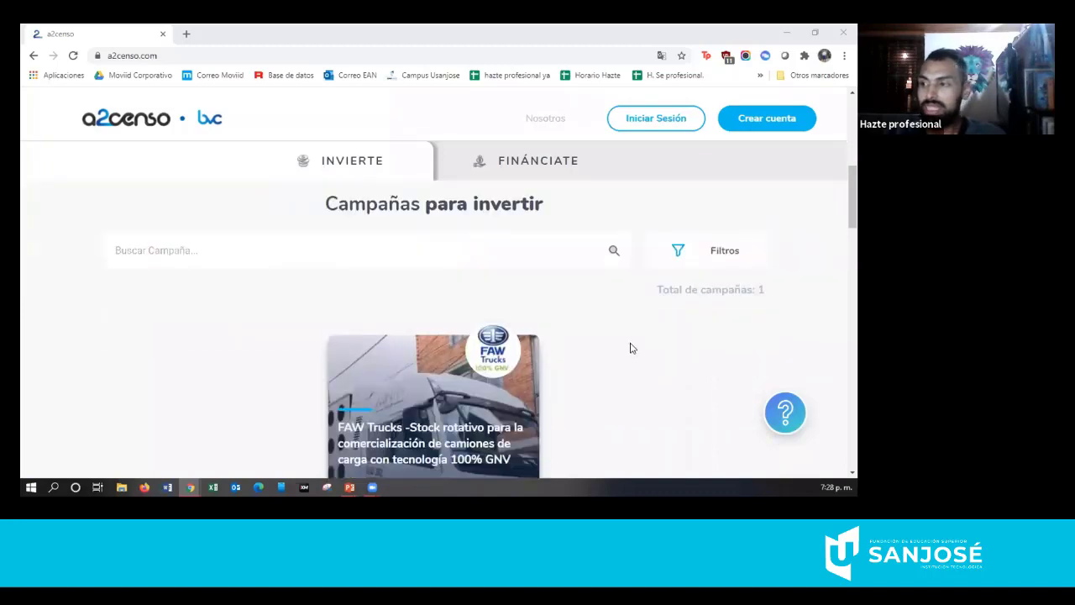
# Open the details of the Oasis charging-station campaign among the Campañas exitosas.
pyautogui.scroll(1, 138, 353)
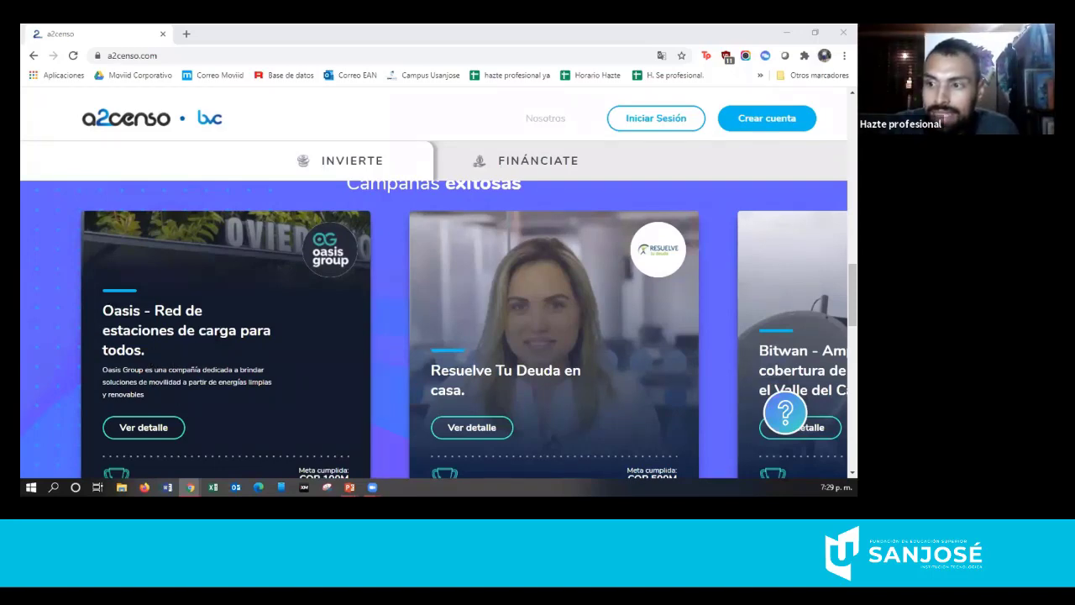
pyautogui.scroll(-1, 227, 341)
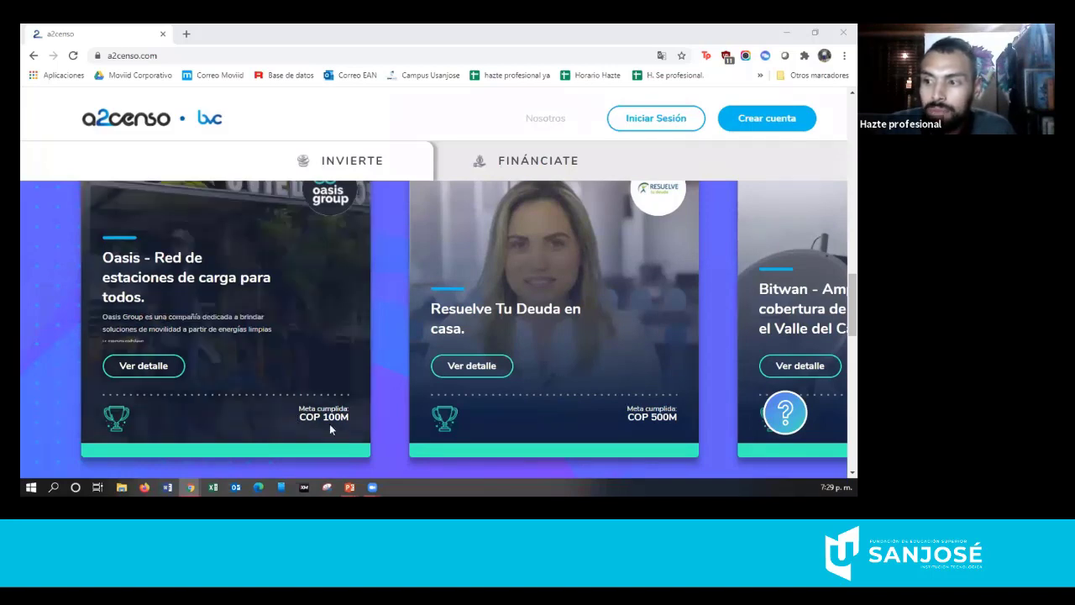
pyautogui.click(127, 366)
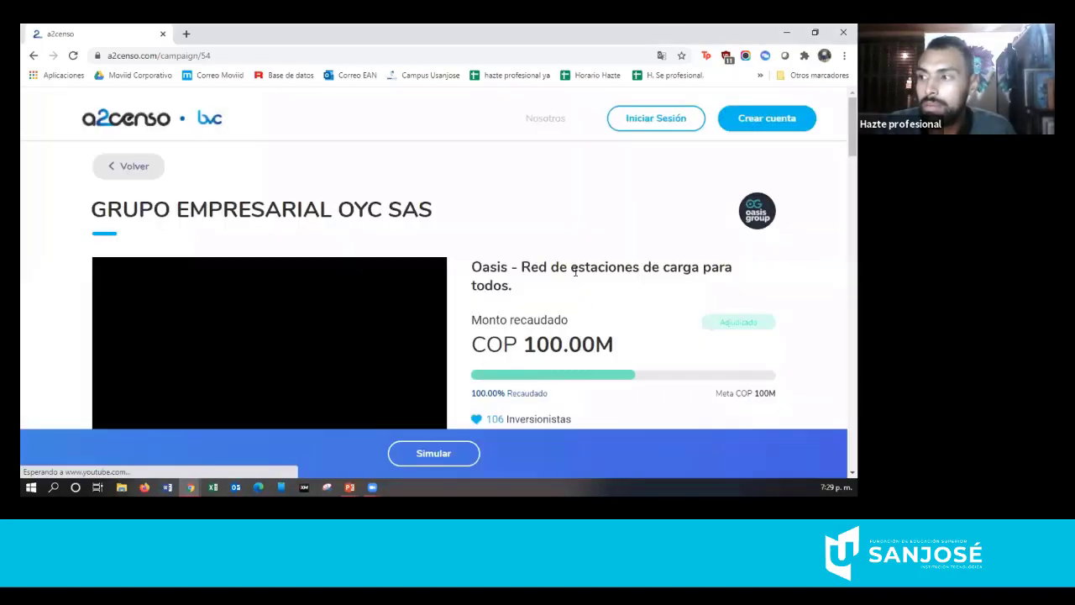
# Examine the Oasis campaign's fixed rate, term, guarantee, sector and interest and capital payment frequency.
pyautogui.scroll(-3, 571, 277)
pyautogui.scroll(-1, 546, 320)
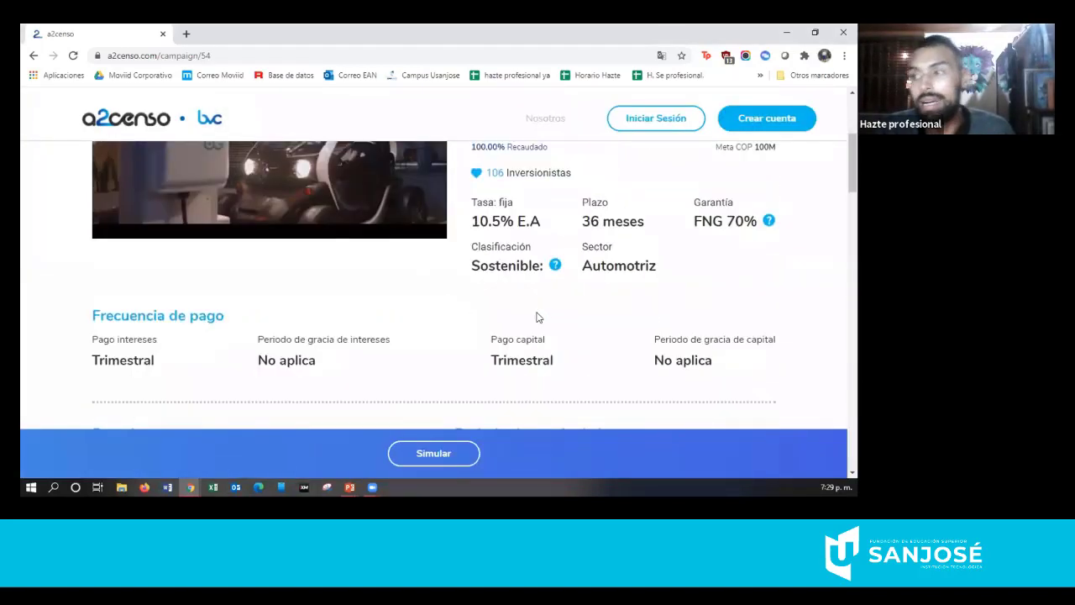
pyautogui.scroll(1, 539, 315)
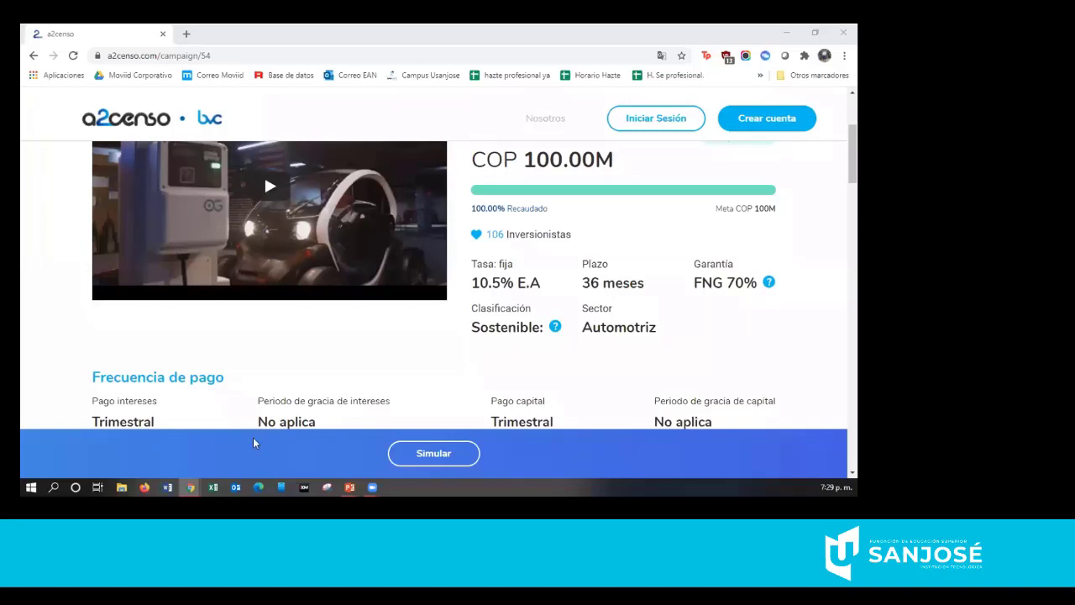
pyautogui.scroll(-1, 420, 365)
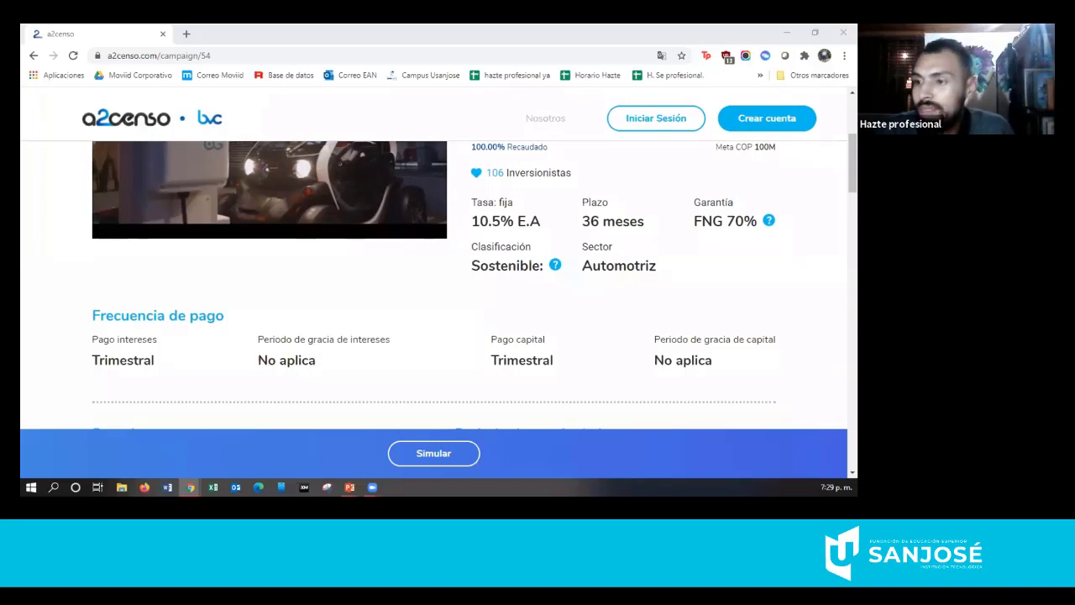
pyautogui.scroll(-1, 525, 279)
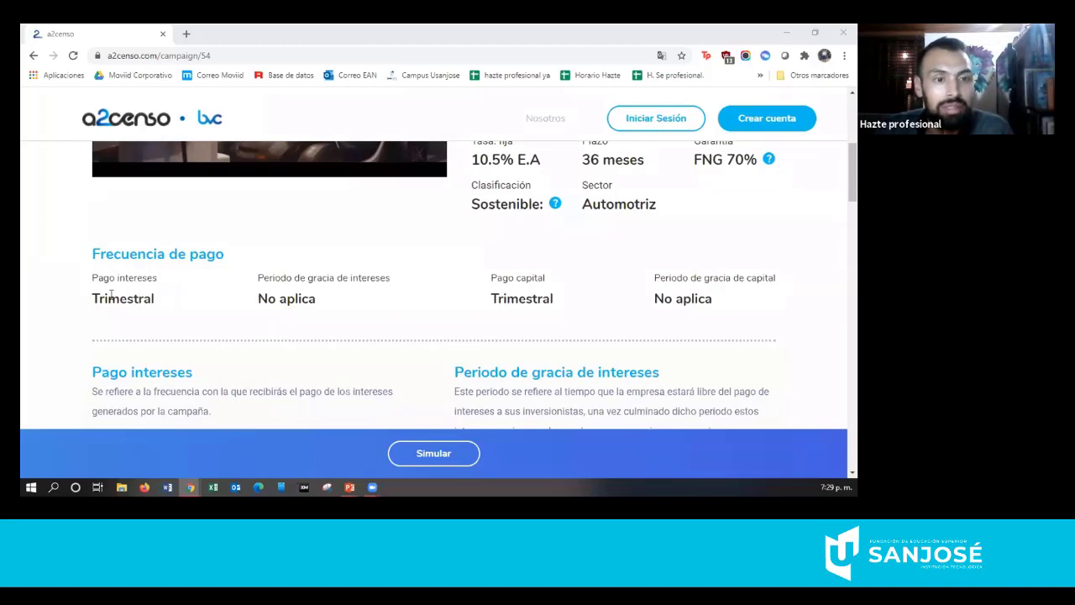
pyautogui.scroll(1, 133, 300)
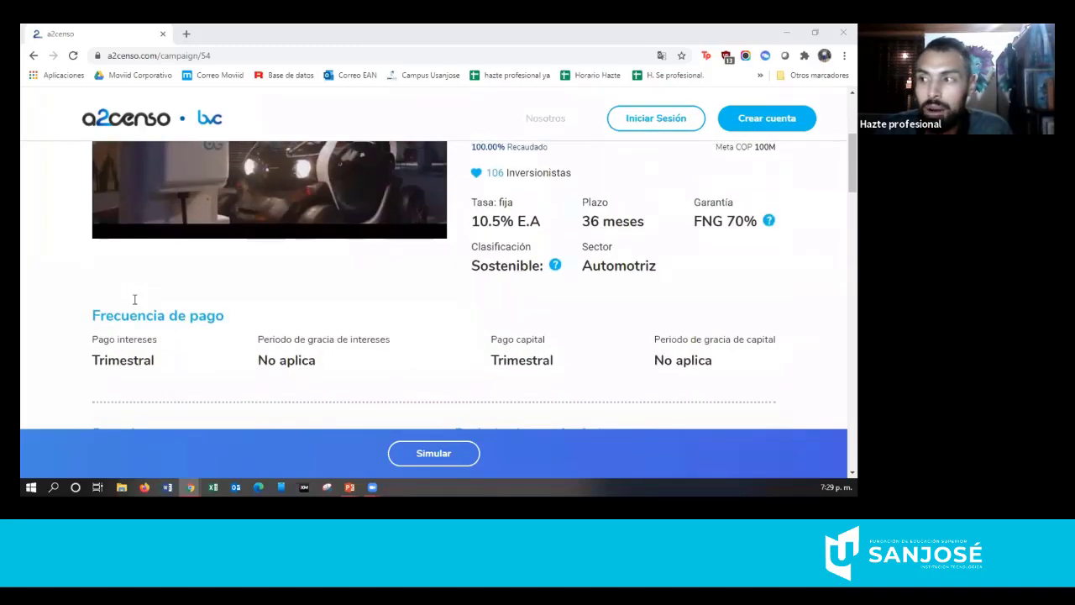
pyautogui.scroll(1, 133, 300)
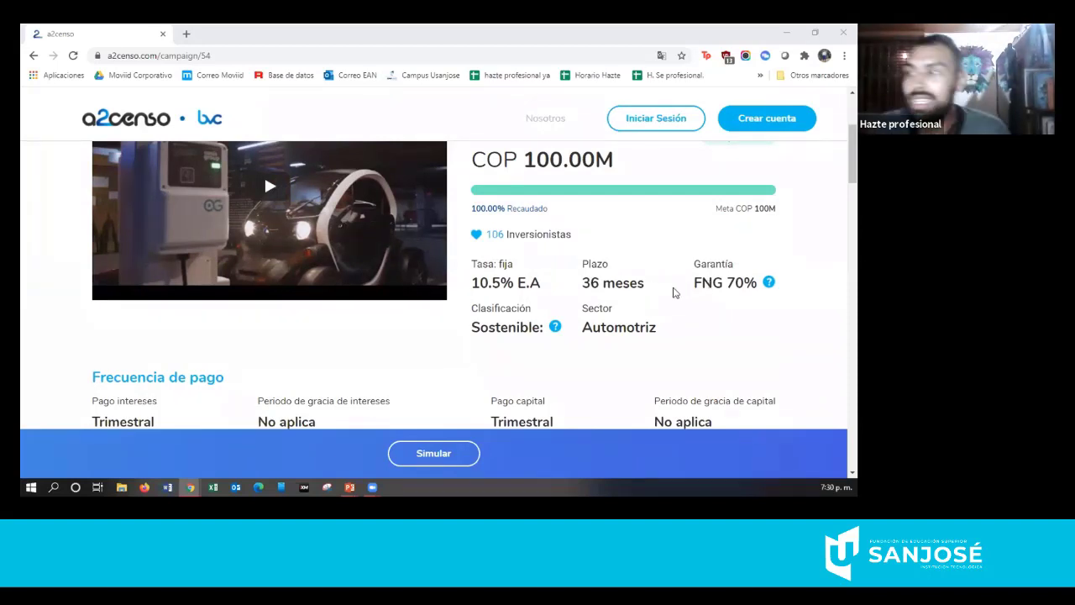
# Review the Oasis campaign's amount raised and number of investors against its rate, term and payment frequency.
pyautogui.scroll(2, 634, 254)
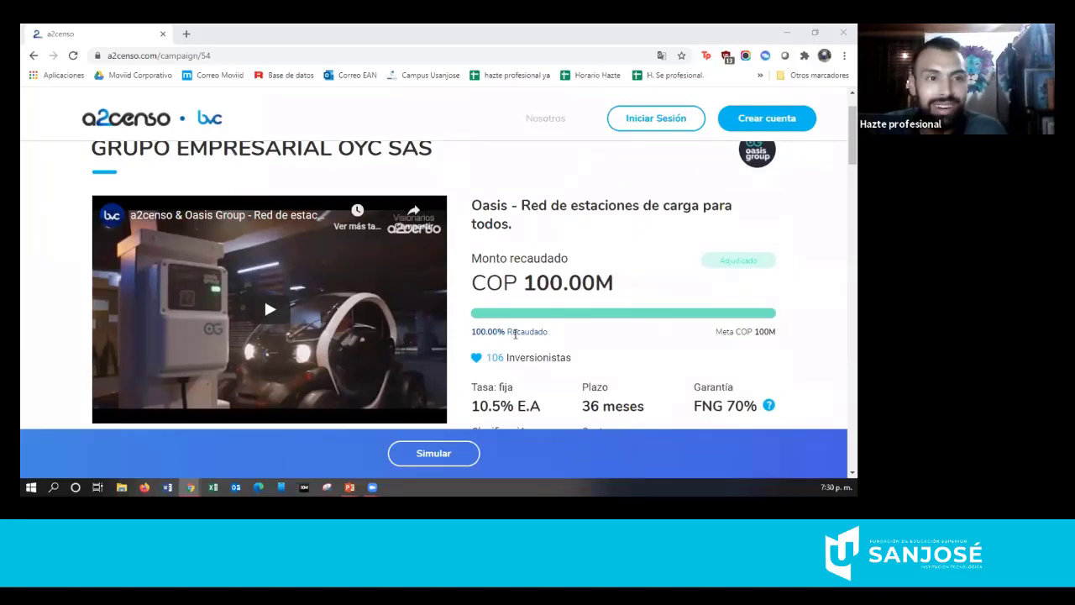
pyautogui.scroll(-1, 561, 321)
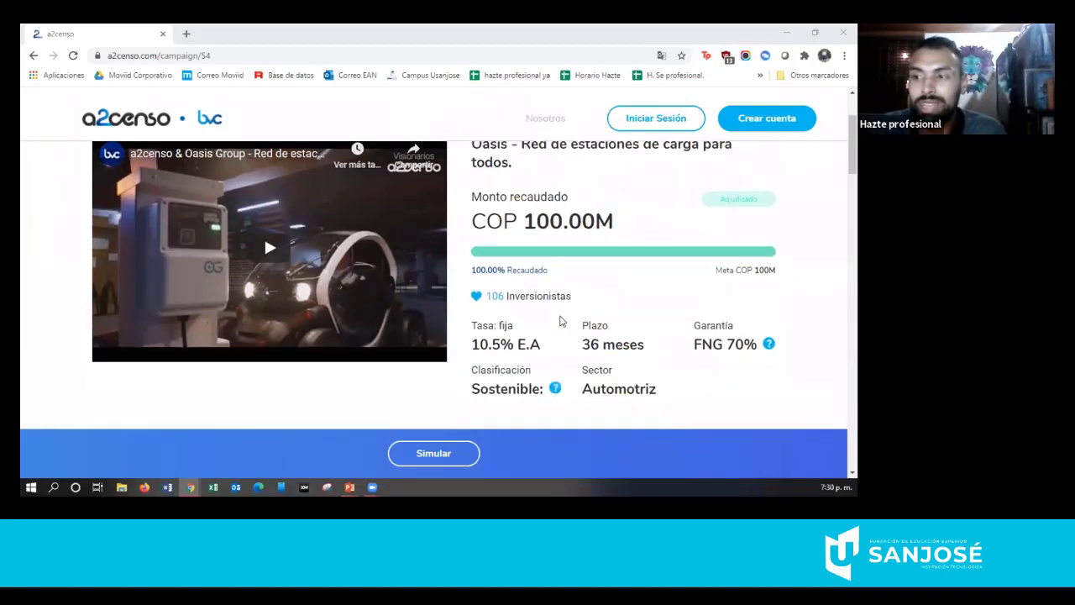
pyautogui.scroll(2, 561, 321)
pyautogui.scroll(-2, 561, 321)
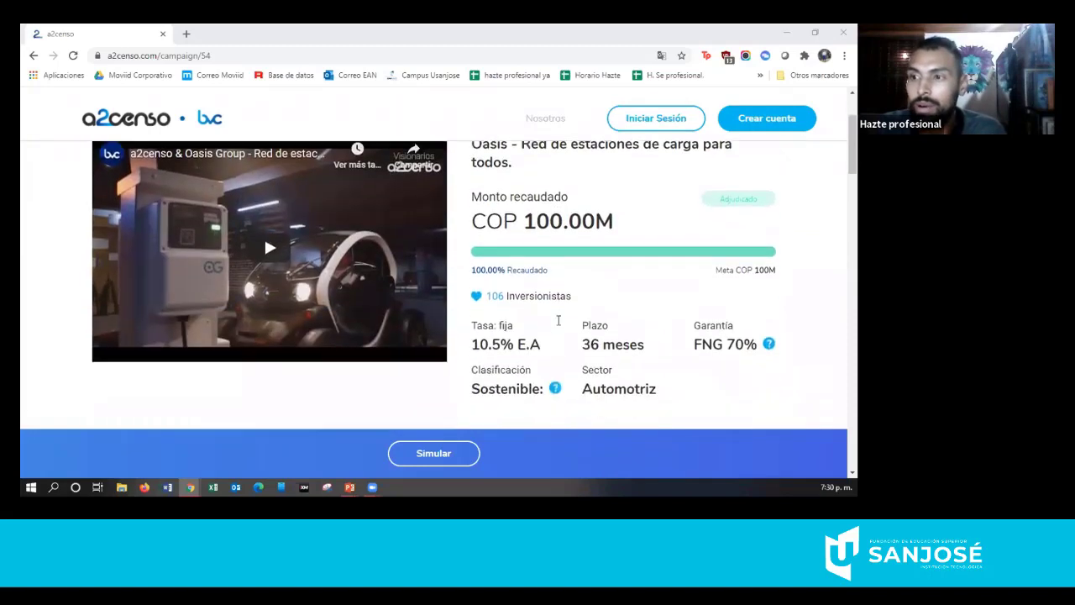
pyautogui.scroll(1, 560, 320)
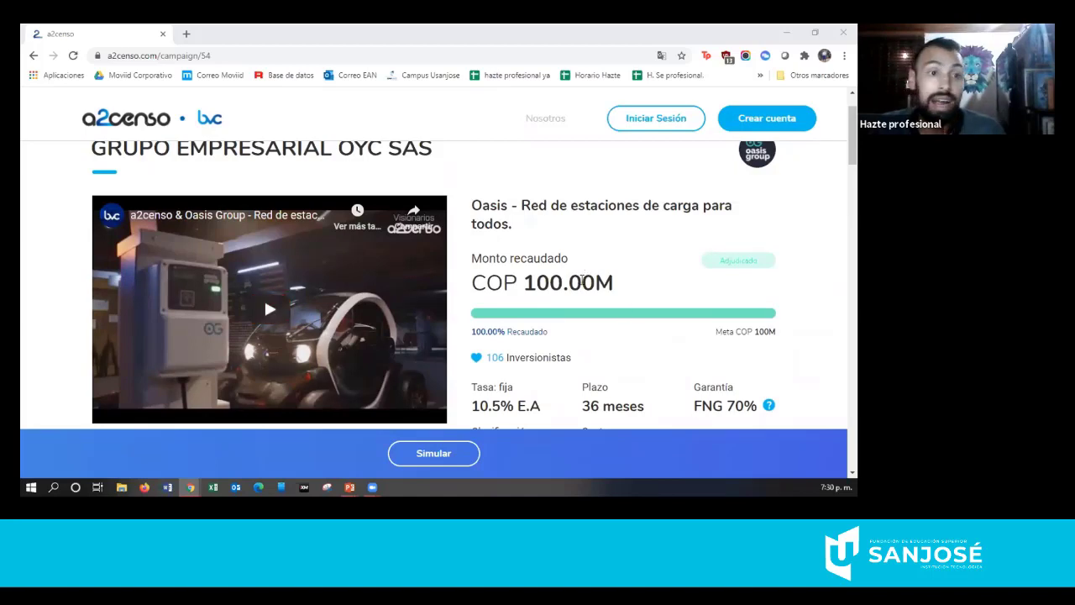
pyautogui.scroll(-2, 576, 268)
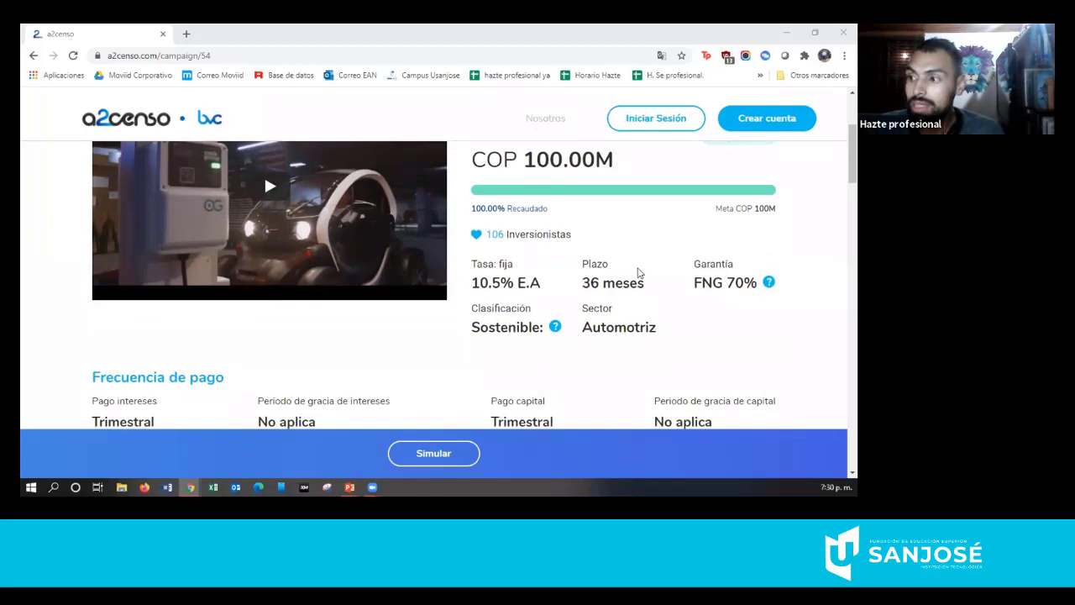
pyautogui.scroll(-2, 639, 273)
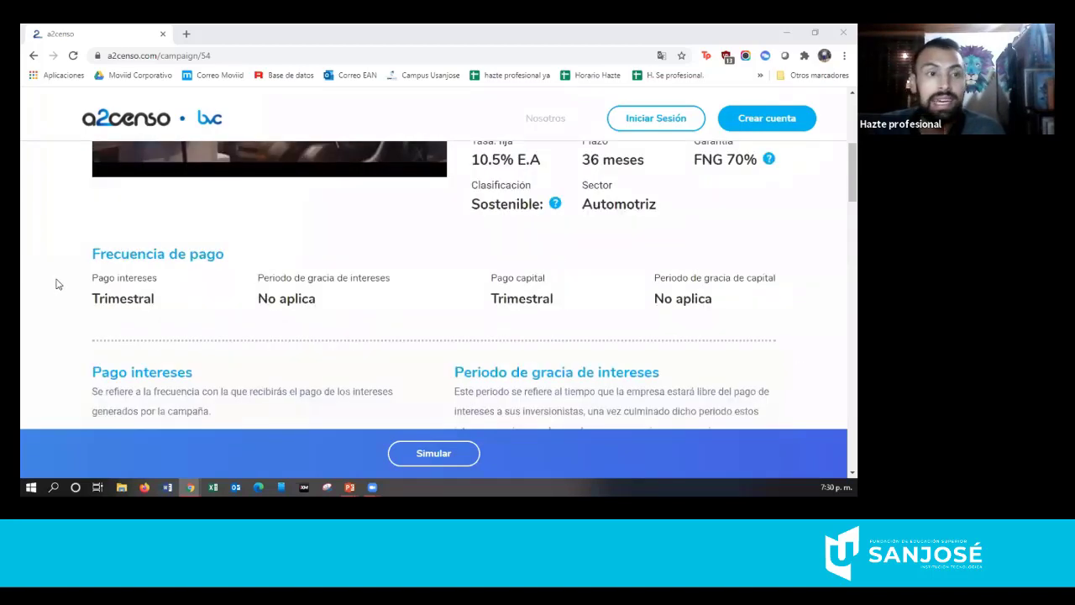
pyautogui.scroll(2, 313, 278)
pyautogui.scroll(3, 314, 279)
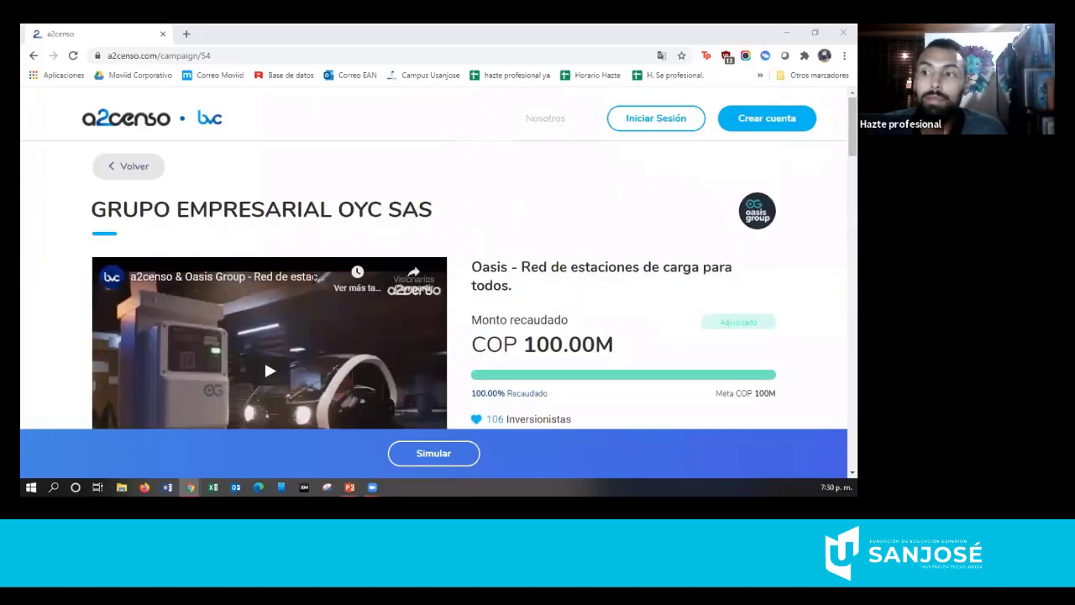
pyautogui.scroll(-1, 314, 278)
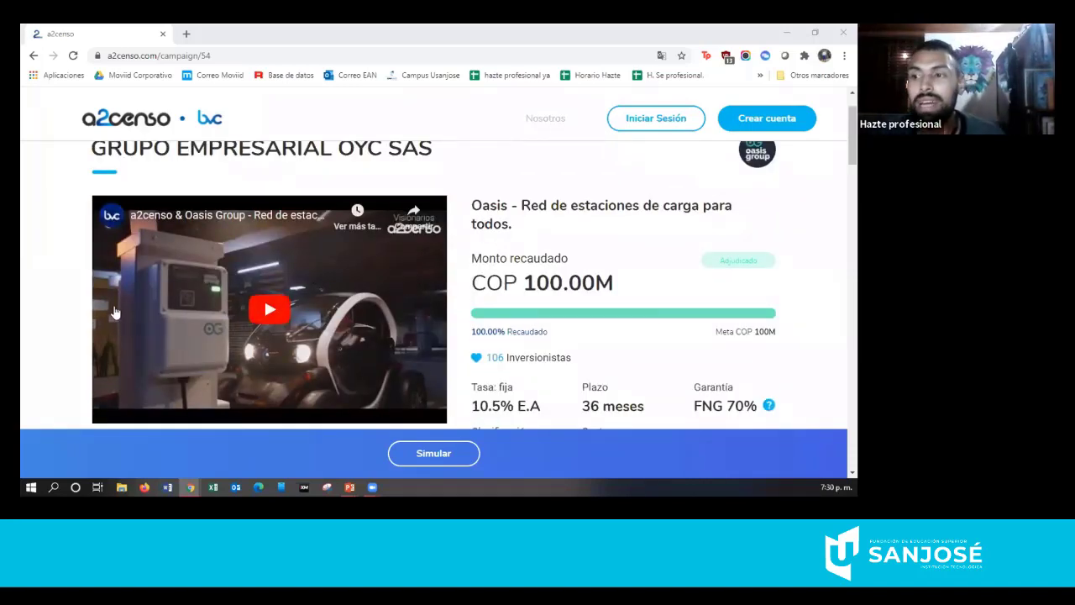
pyautogui.scroll(-4, 353, 377)
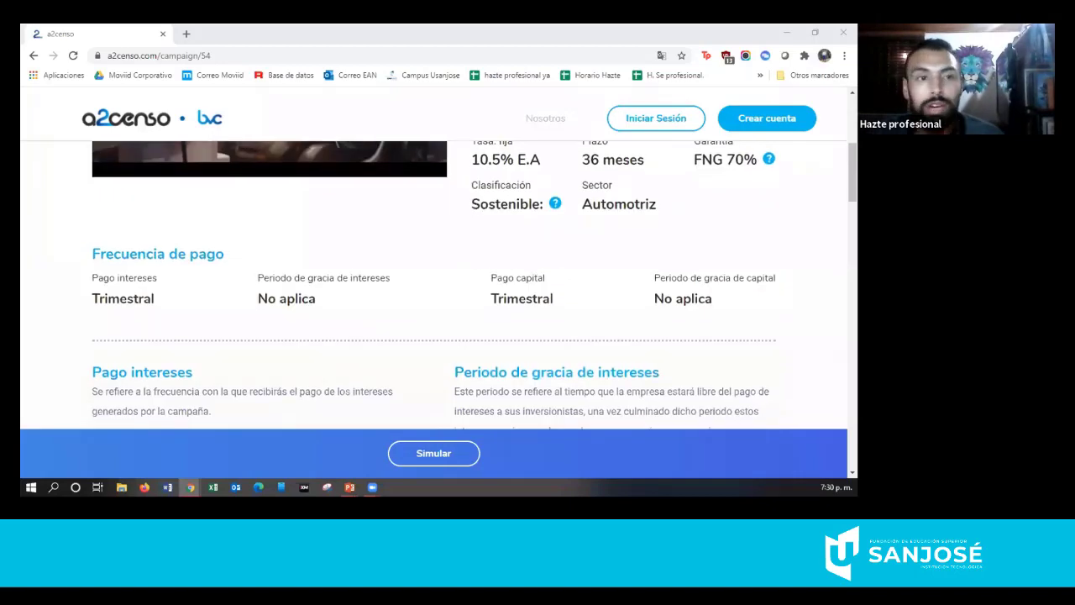
# Simulate an investment of COP 1.000.000 in the Oasis campaign.
pyautogui.click(426, 457)
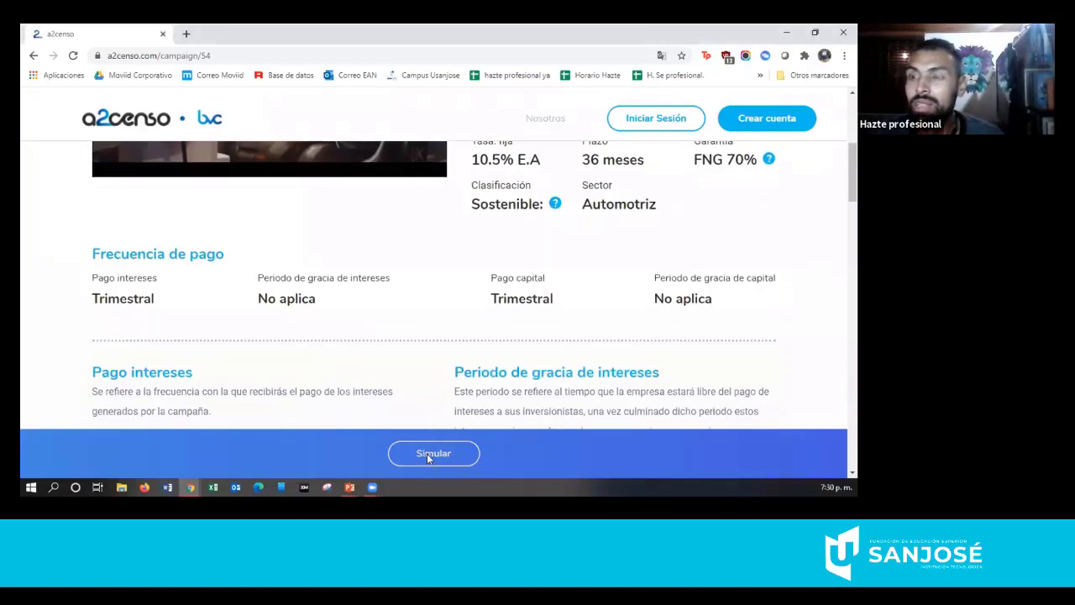
pyautogui.scroll(-1, 340, 353)
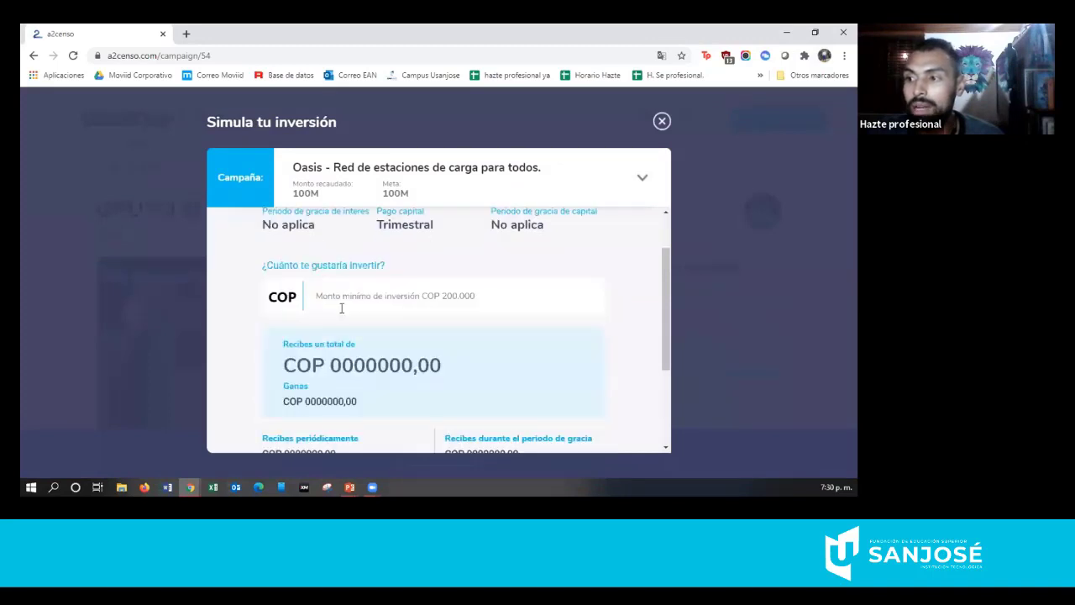
pyautogui.click(339, 298)
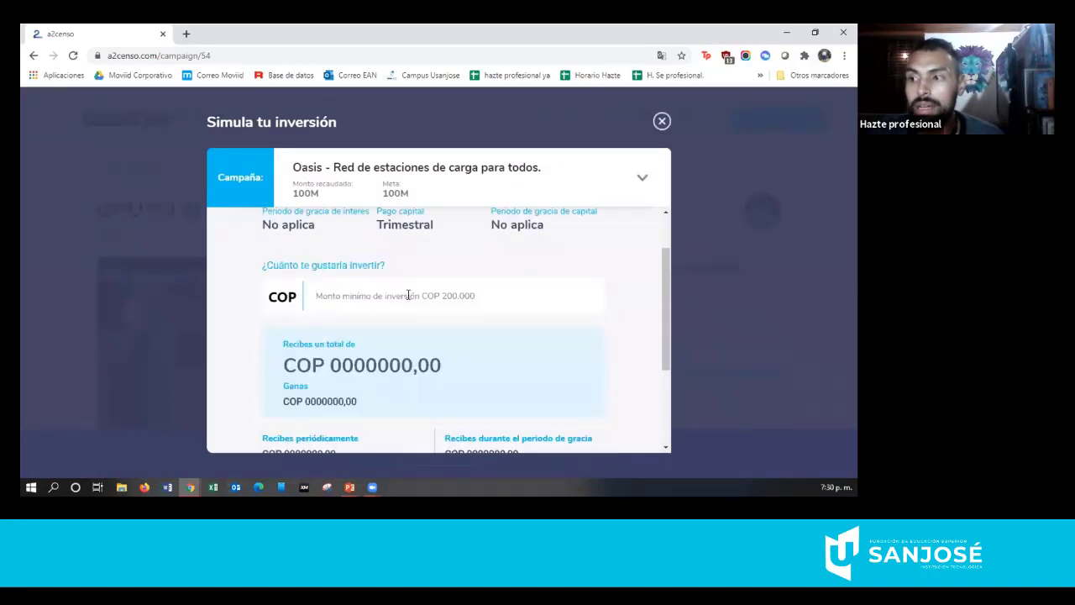
pyautogui.write('1000000')
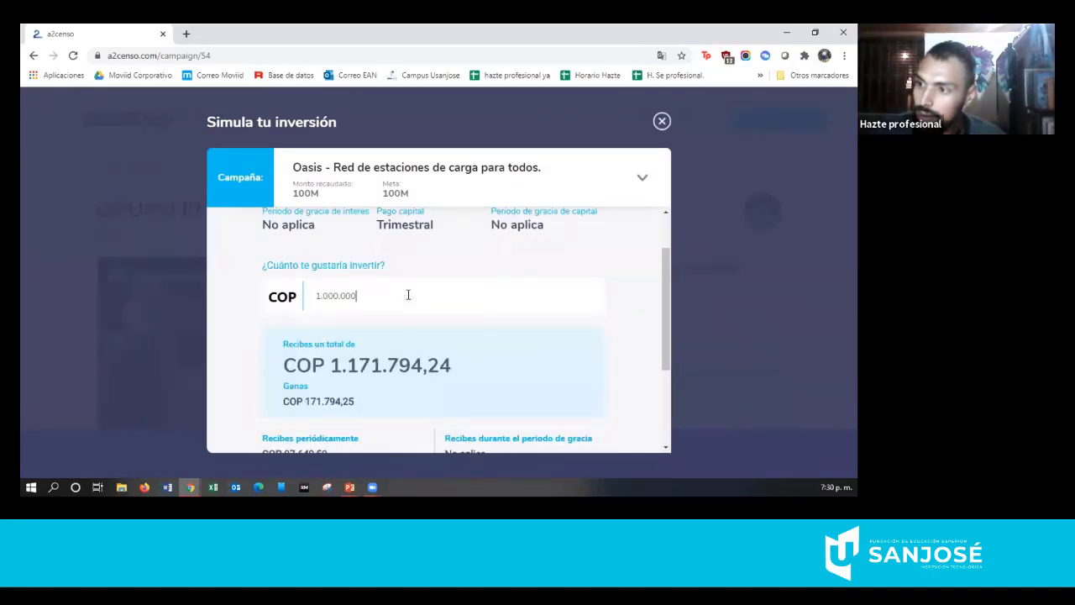
# Review the simulation's total received, earnings, periodic payment and grace-period payment.
pyautogui.scroll(-1, 425, 336)
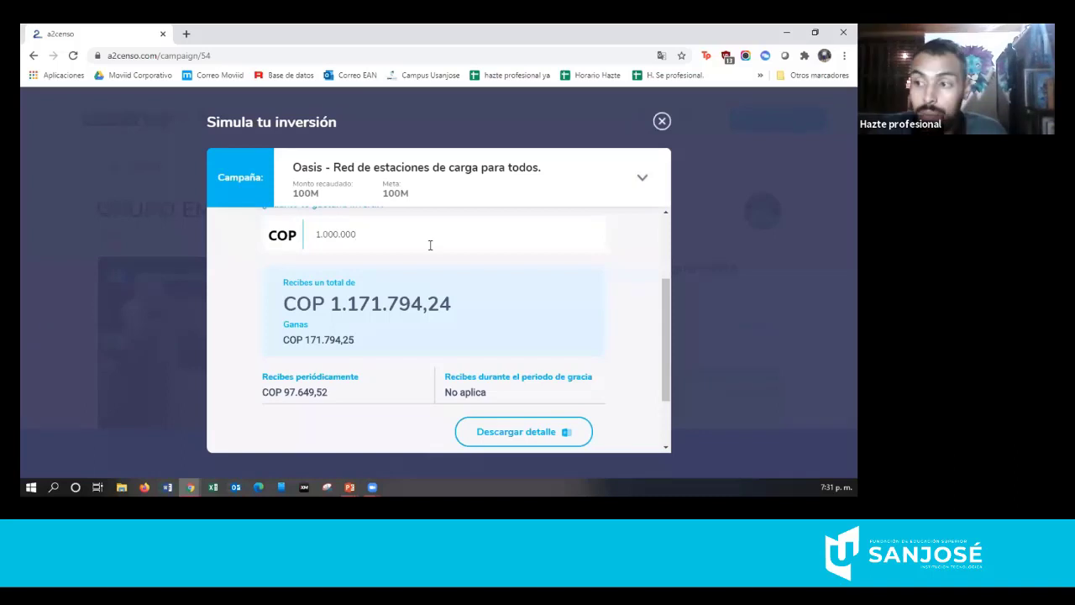
pyautogui.scroll(-1, 461, 280)
pyautogui.scroll(2, 459, 275)
pyautogui.scroll(-1, 461, 279)
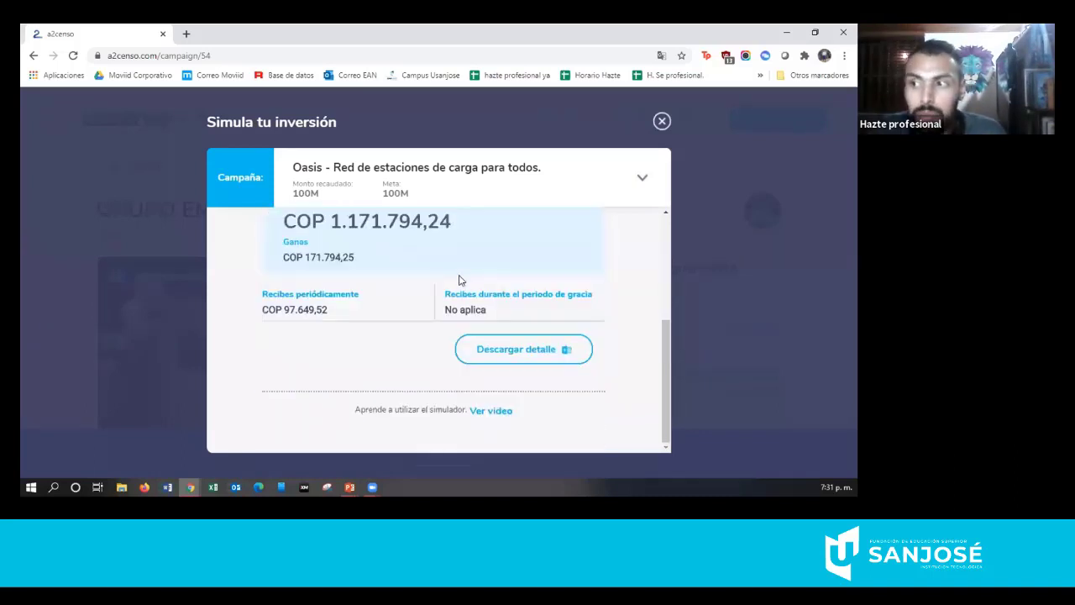
pyautogui.scroll(1, 459, 276)
pyautogui.scroll(-1, 460, 277)
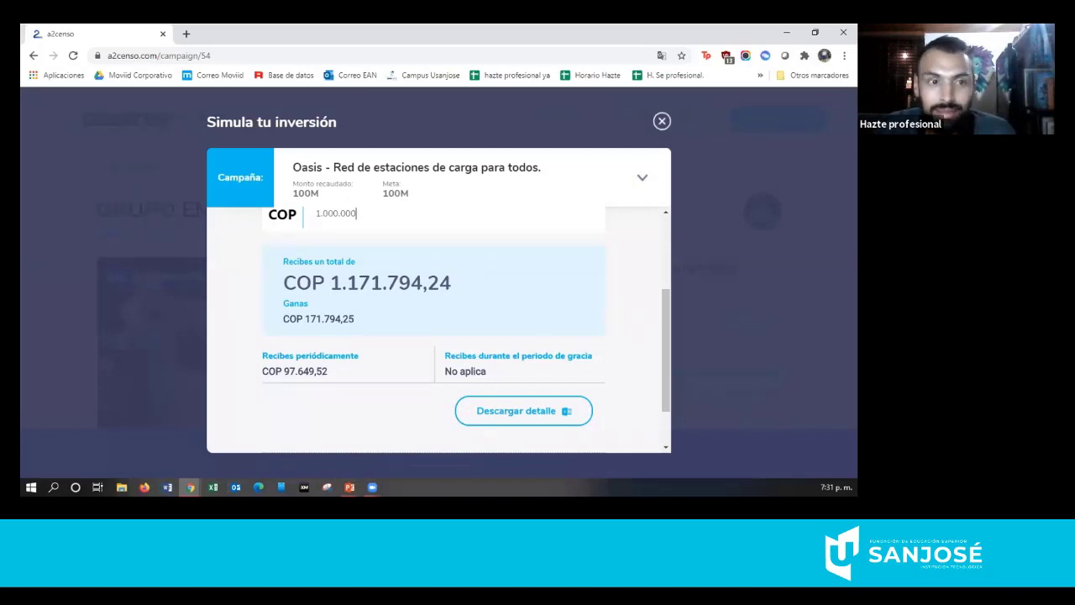
# Close the investment simulator and return from the Oasis campaign to the Campañas para invertir list.
pyautogui.click(661, 122)
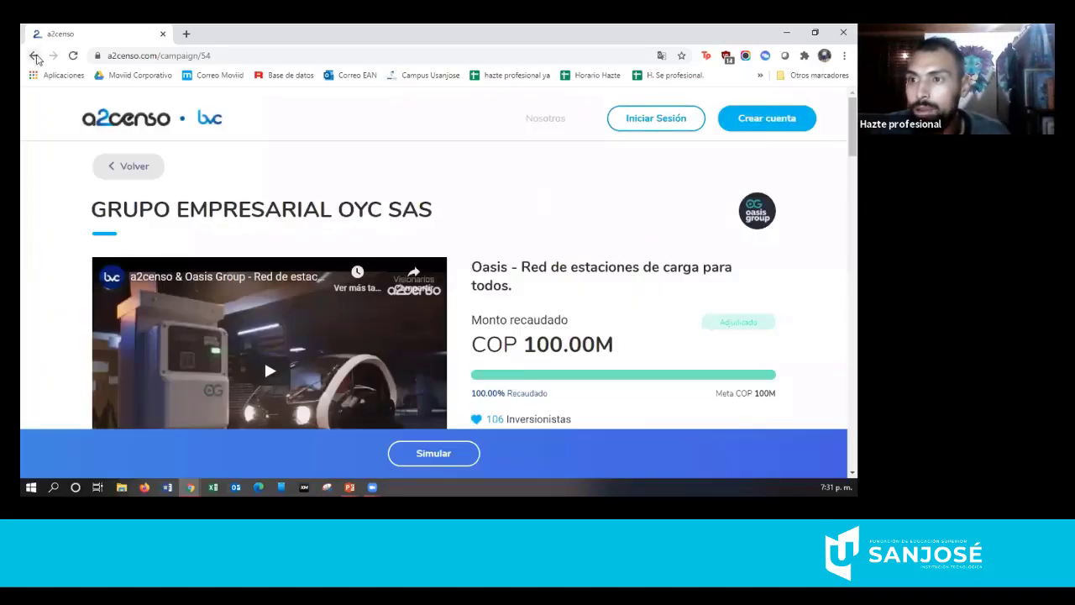
pyautogui.click(134, 176)
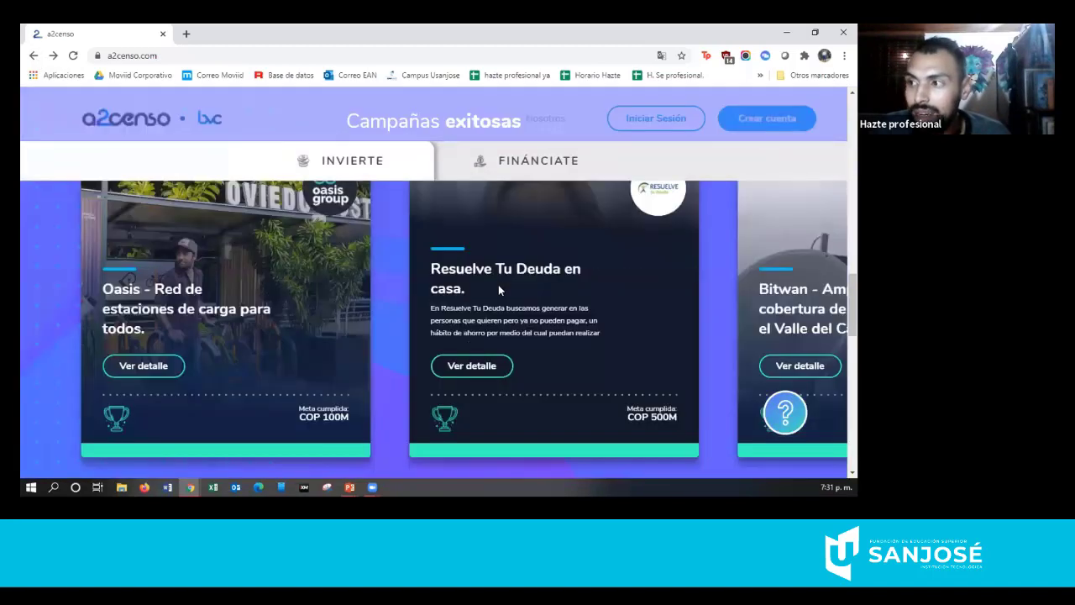
pyautogui.scroll(2, 498, 285)
pyautogui.scroll(2, 498, 289)
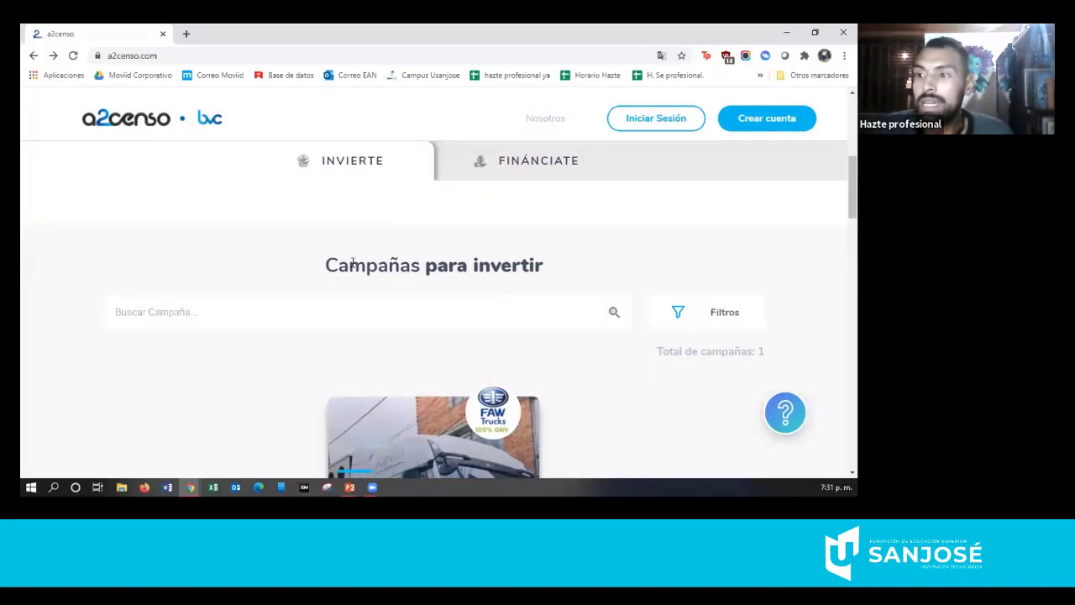
# Open the details of the FAW Trucks campaign and view its fundraising progress, rate, term and guarantee.
pyautogui.scroll(-3, 308, 264)
pyautogui.scroll(-1, 252, 311)
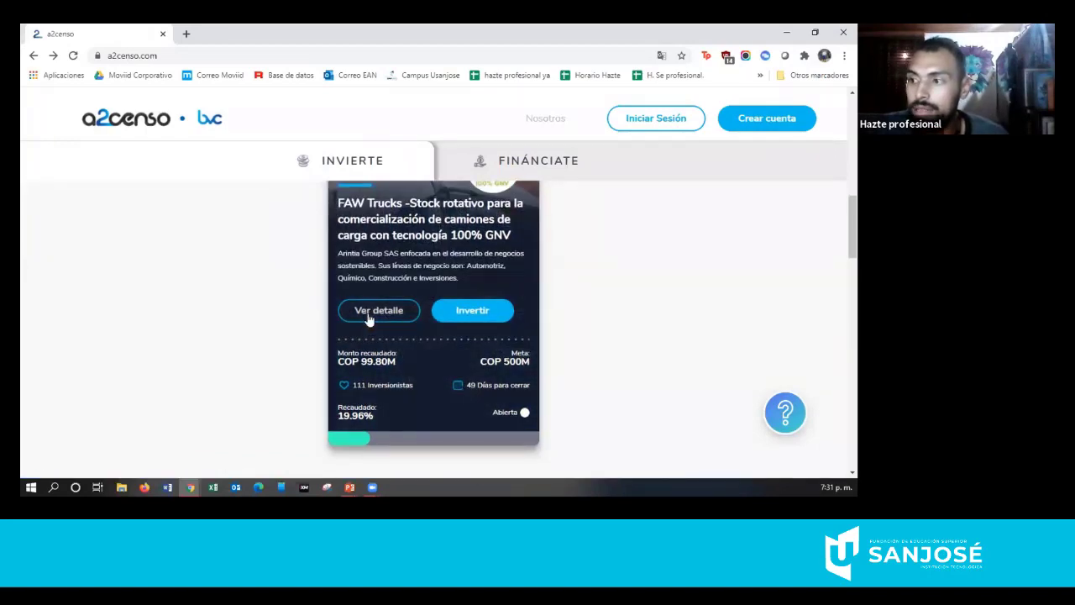
pyautogui.click(371, 312)
pyautogui.scroll(-2, 410, 282)
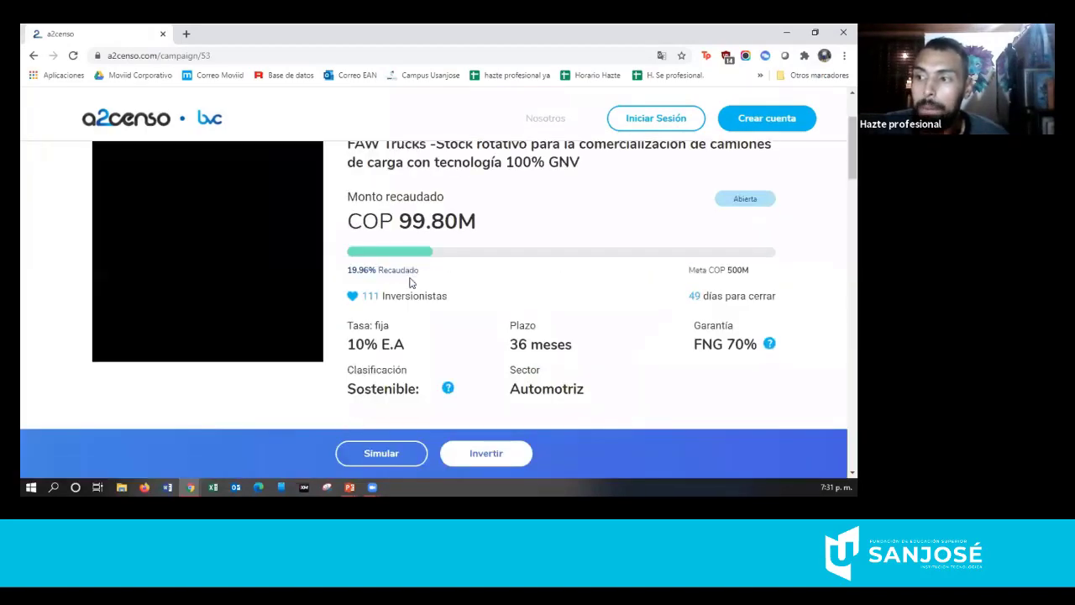
# Review the FAW Trucks campaign's fundraising progress, fixed rate, term, guarantee and interest and capital payment frequency.
pyautogui.scroll(-1, 387, 311)
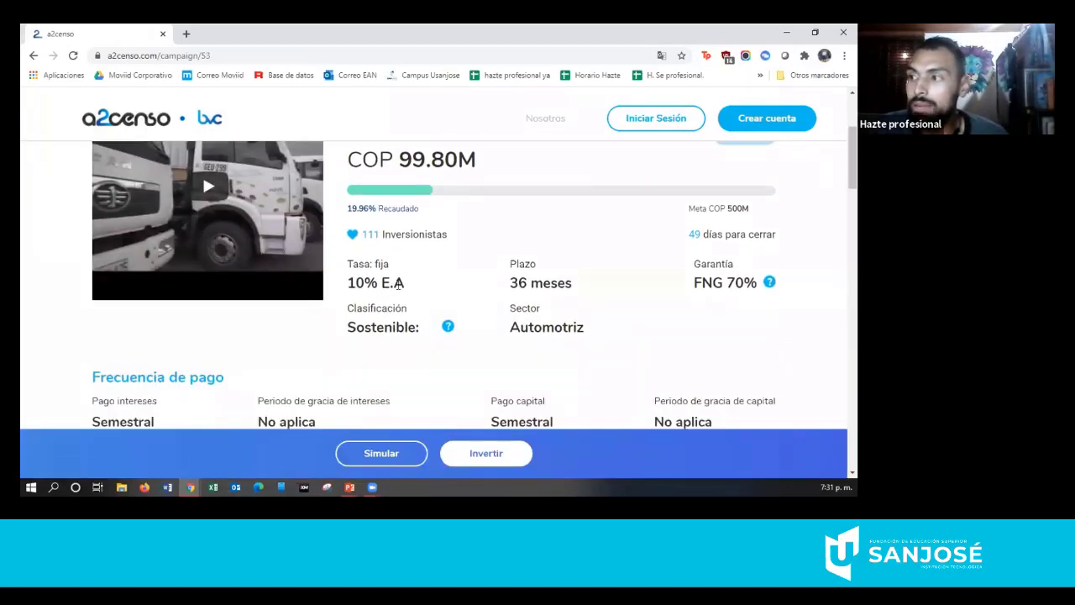
pyautogui.scroll(-2, 395, 283)
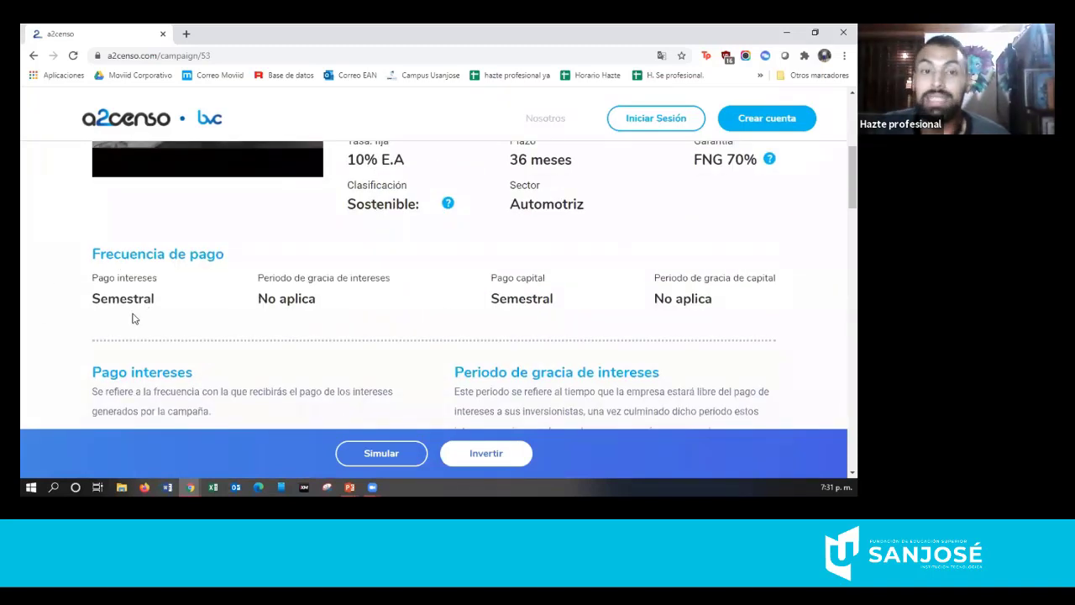
pyautogui.scroll(2, 395, 283)
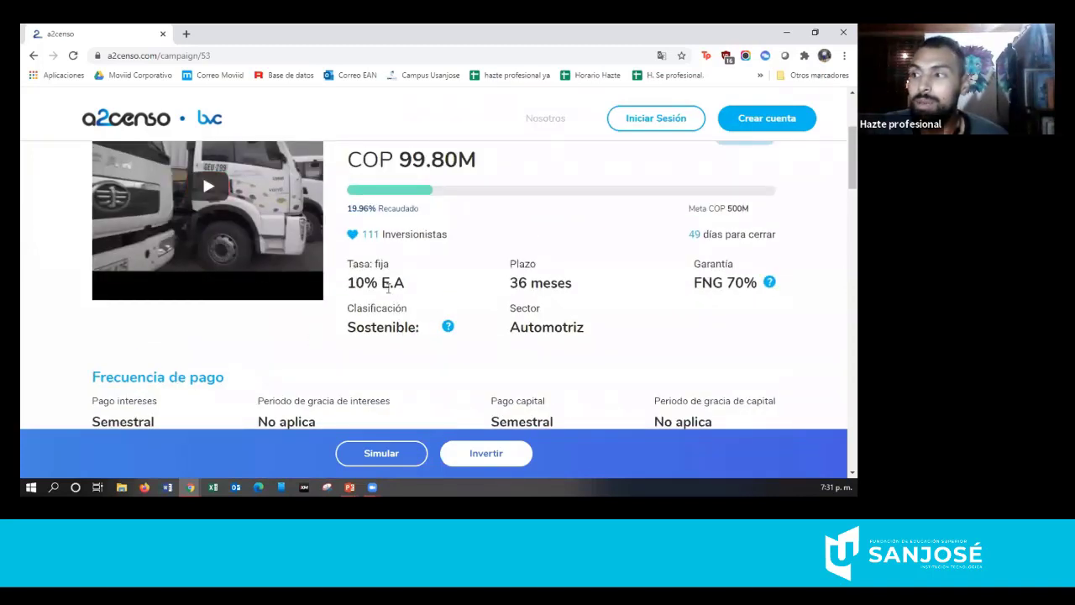
pyautogui.scroll(-1, 482, 304)
pyautogui.scroll(1, 484, 305)
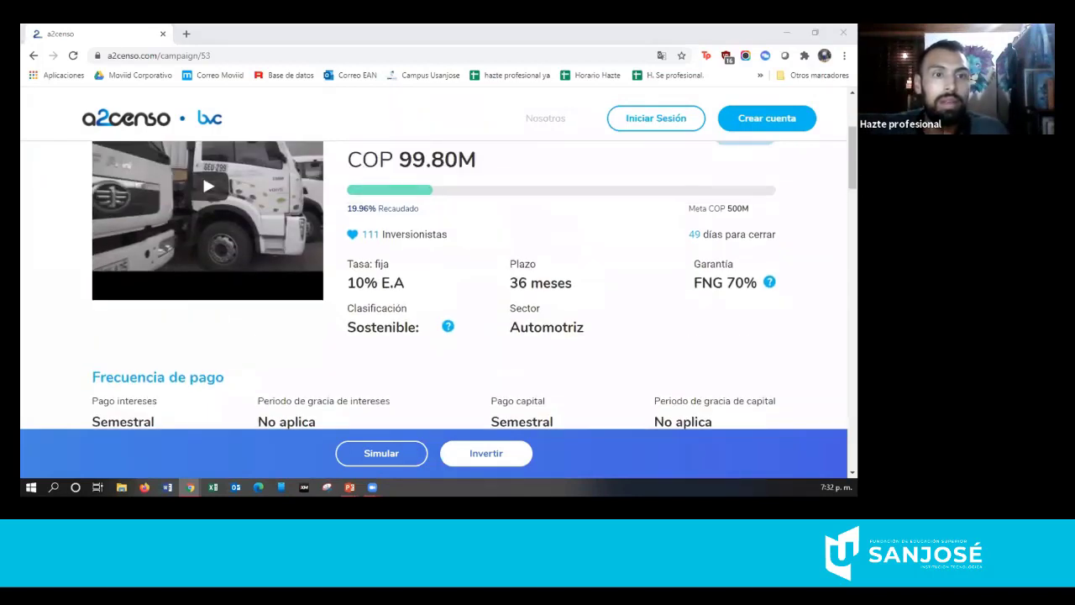
pyautogui.scroll(-2, 319, 268)
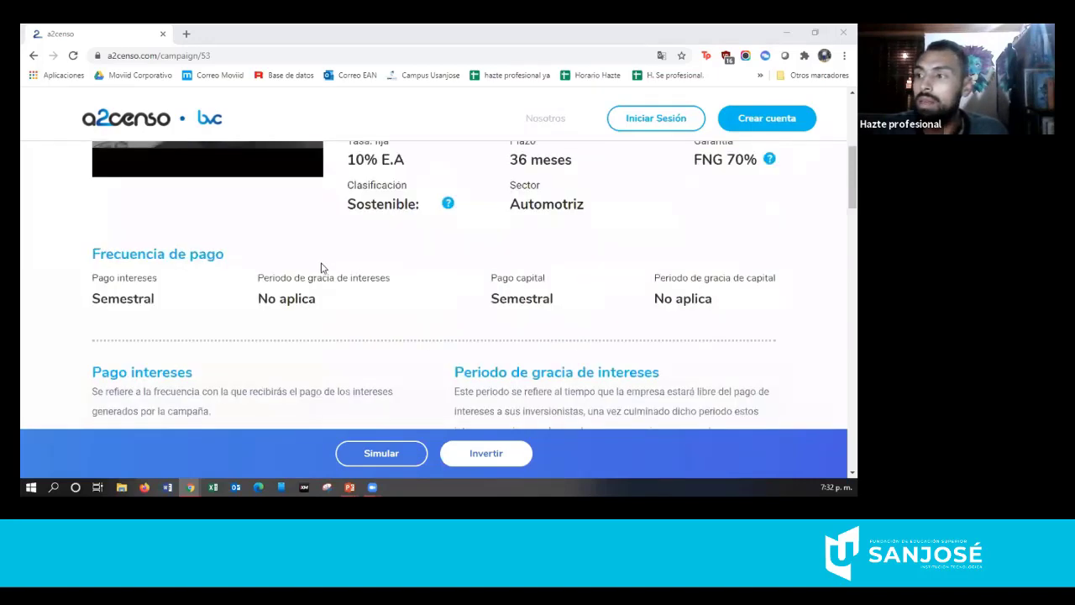
pyautogui.scroll(4, 491, 326)
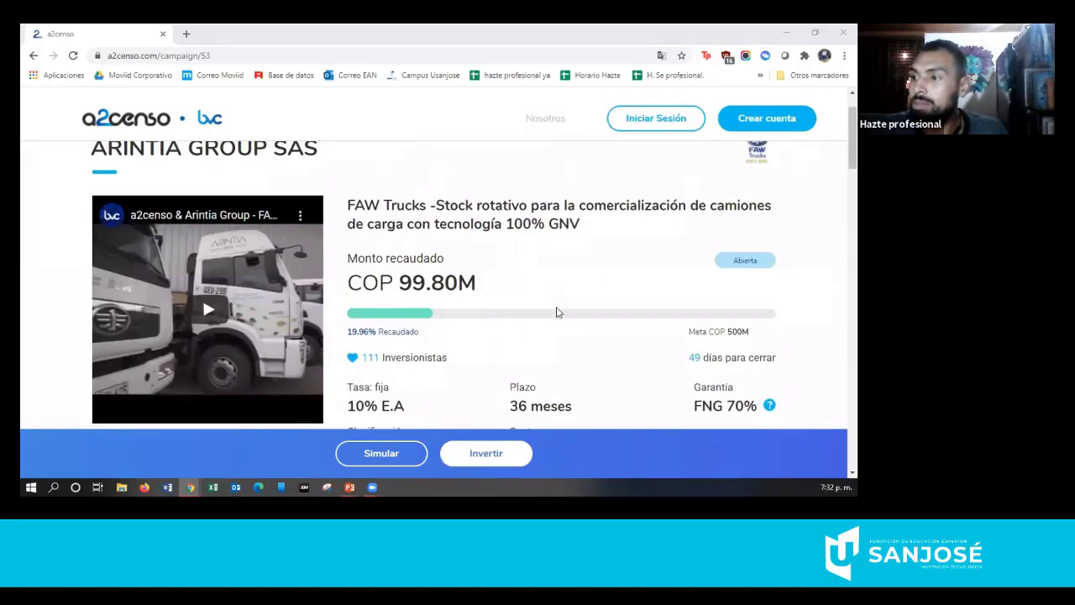
pyautogui.scroll(-1, 556, 311)
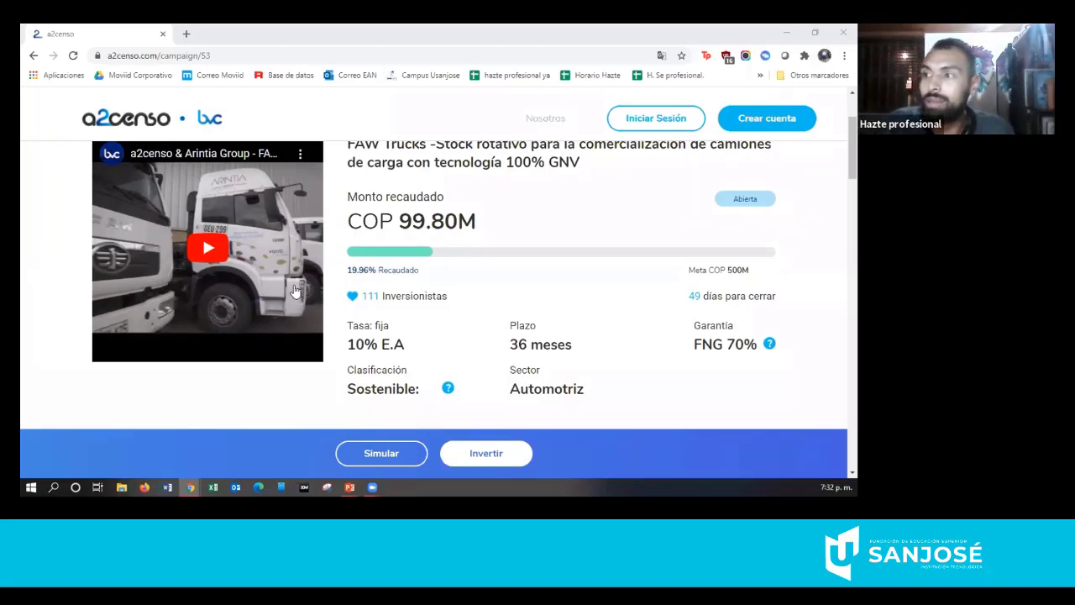
# Simulate an investment of COP 1.000.000 in the FAW Trucks campaign and view the resulting total, earnings and periodic payment.
pyautogui.click(382, 453)
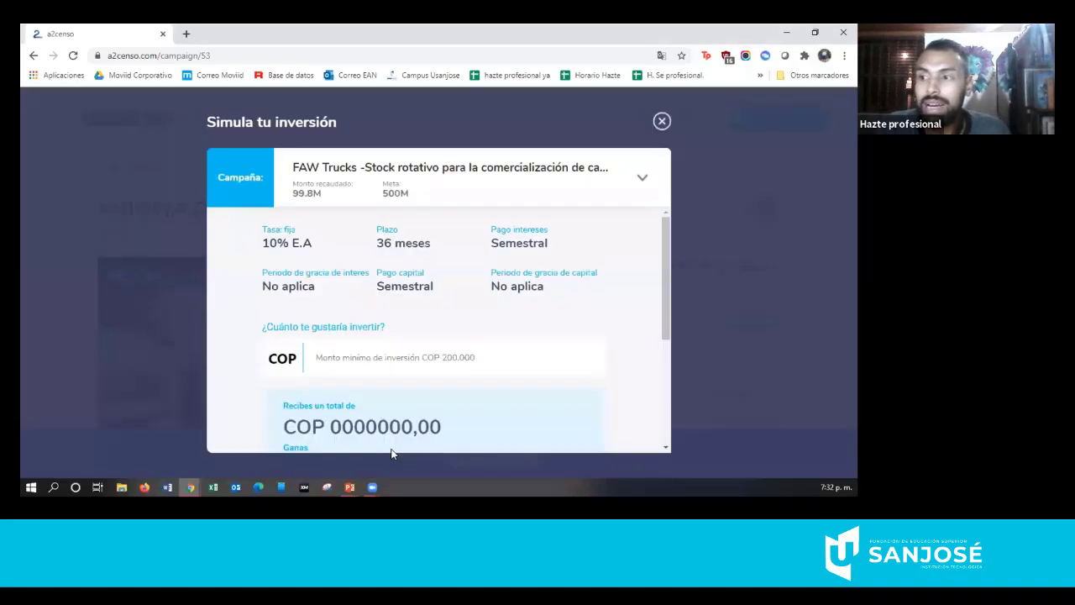
pyautogui.click(443, 357)
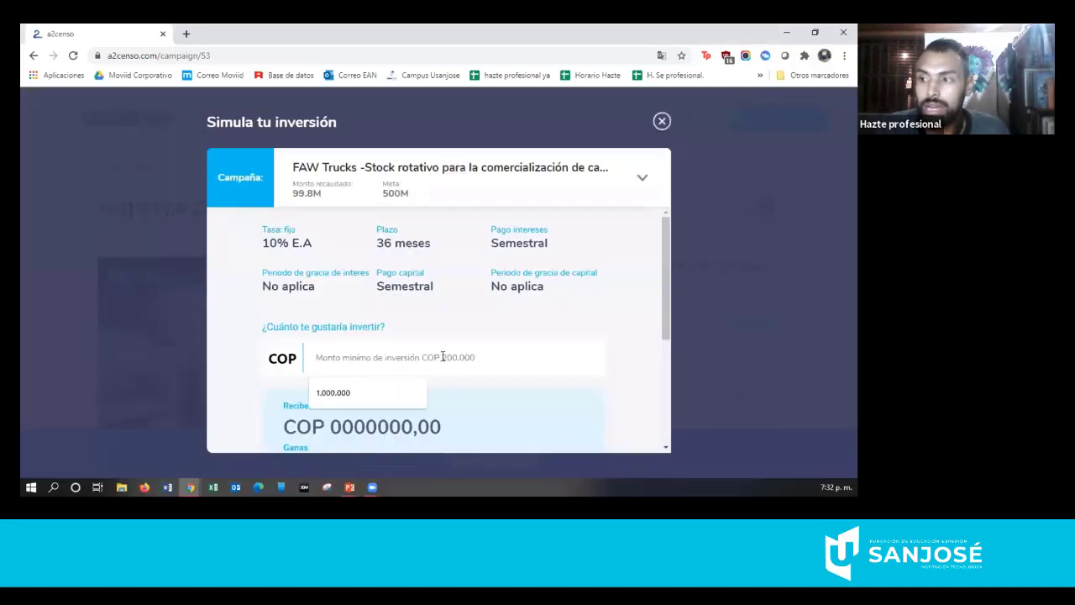
pyautogui.write('1.000.00')
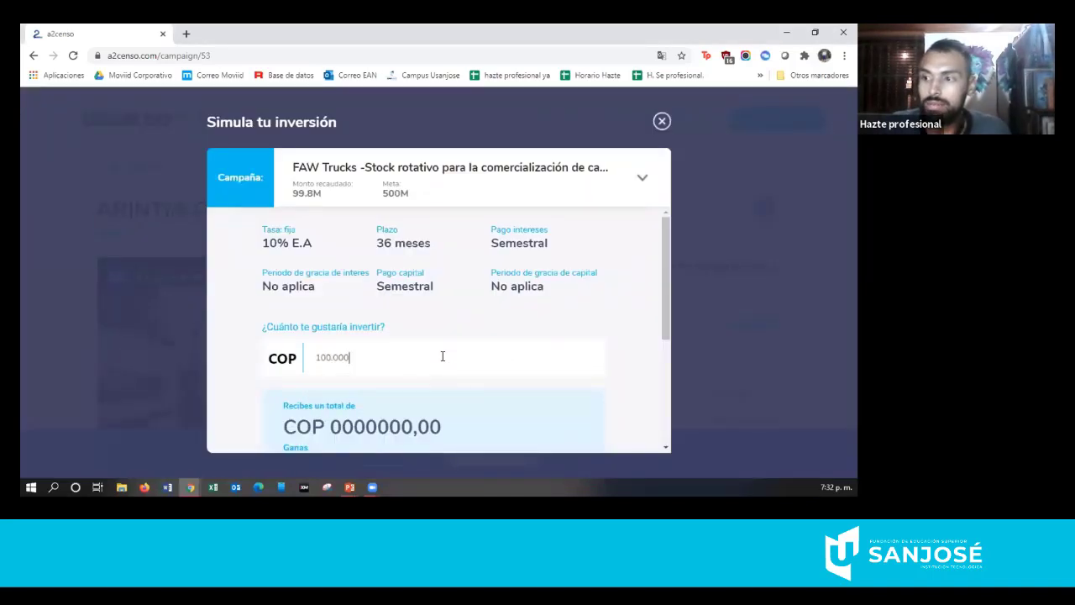
pyautogui.write('0')
pyautogui.scroll(-2, 444, 331)
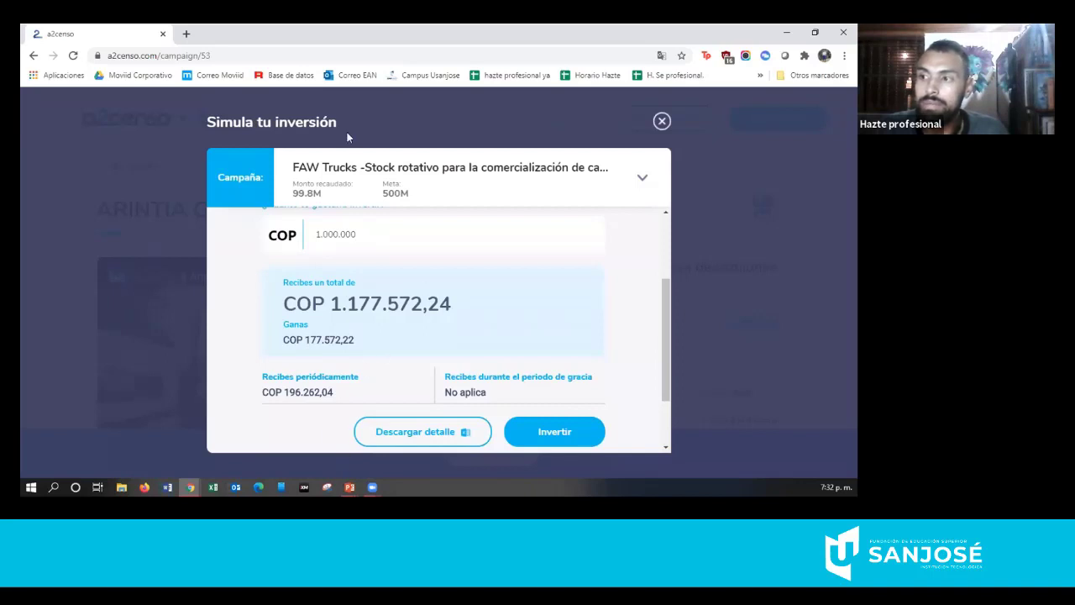
# Close the investment simulator and switch to the presentation slide about Trading.
pyautogui.click(662, 122)
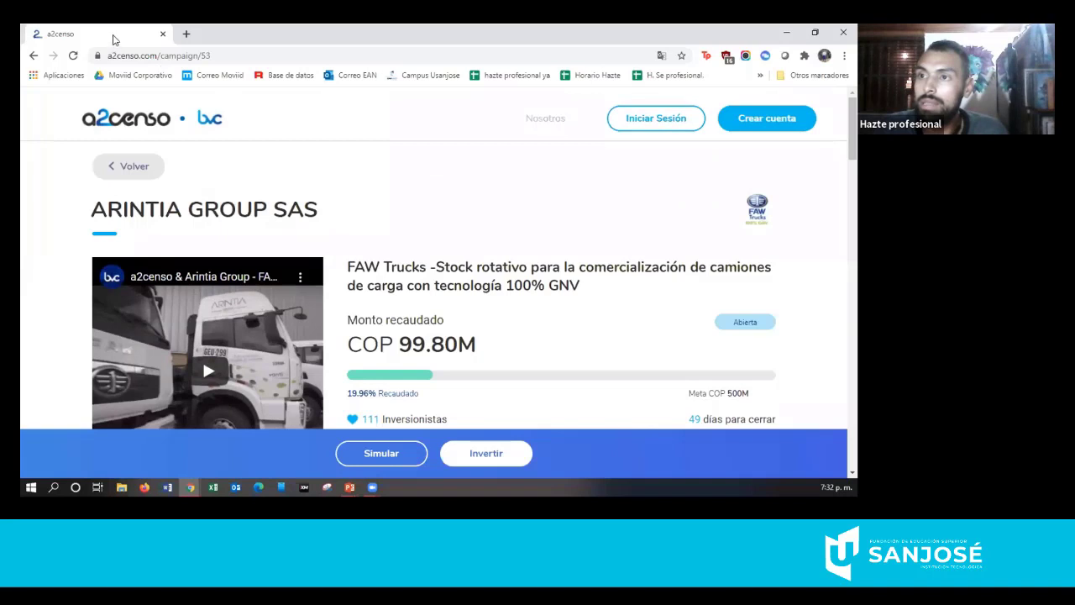
pyautogui.hotkey('alt', 'Tab')
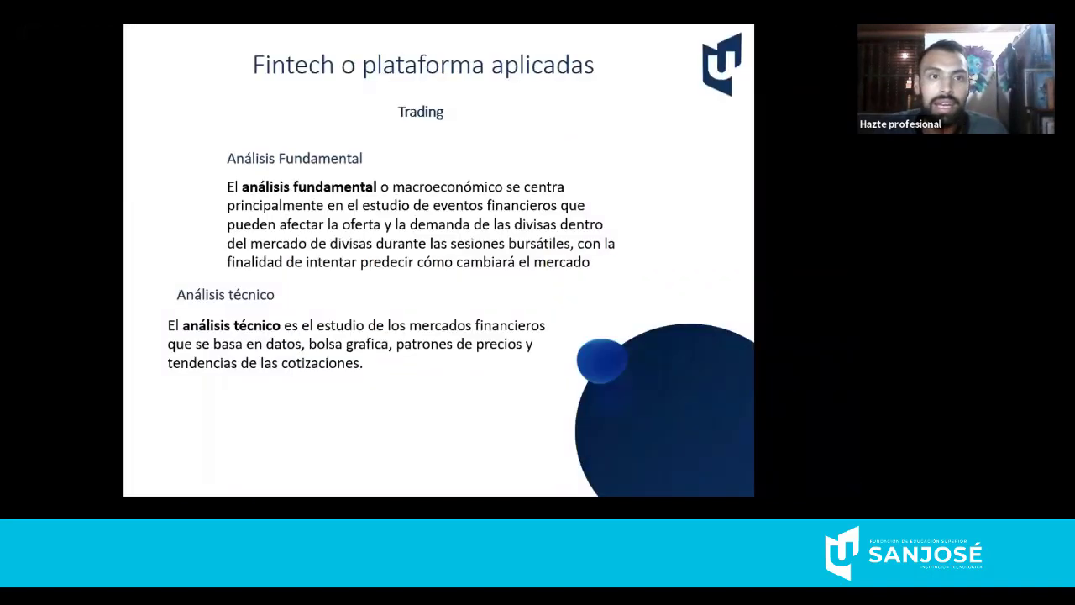